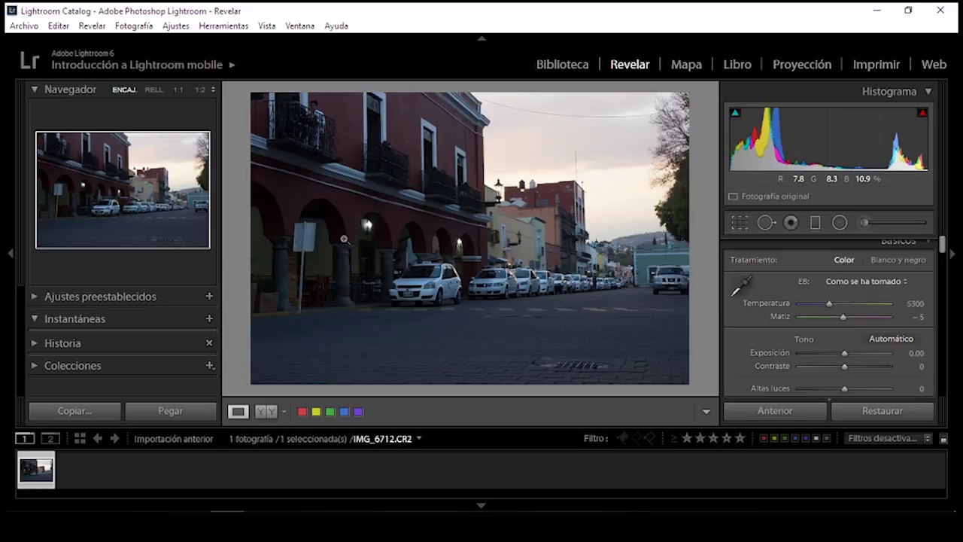
Activate the crop and straighten tool on the street photo
left_click(738, 223)
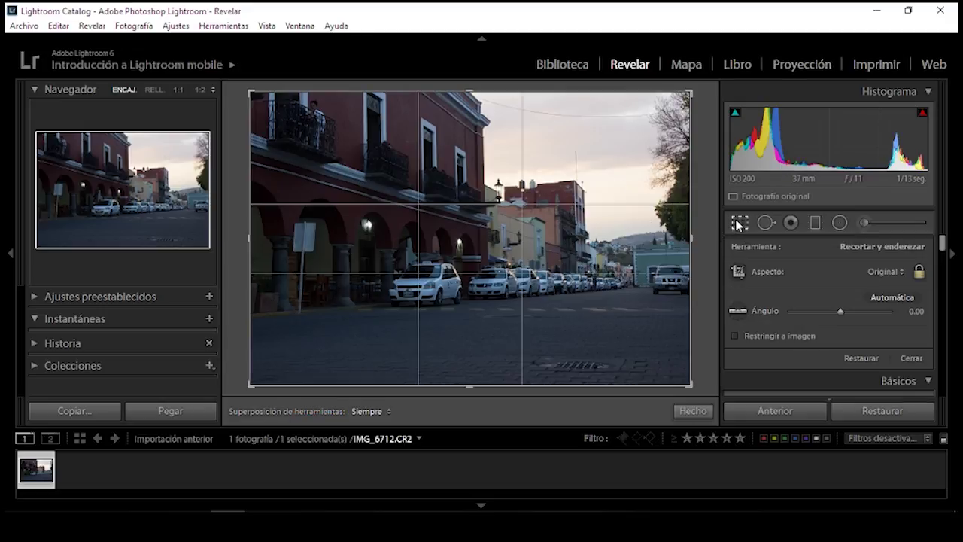
left_click(902, 273)
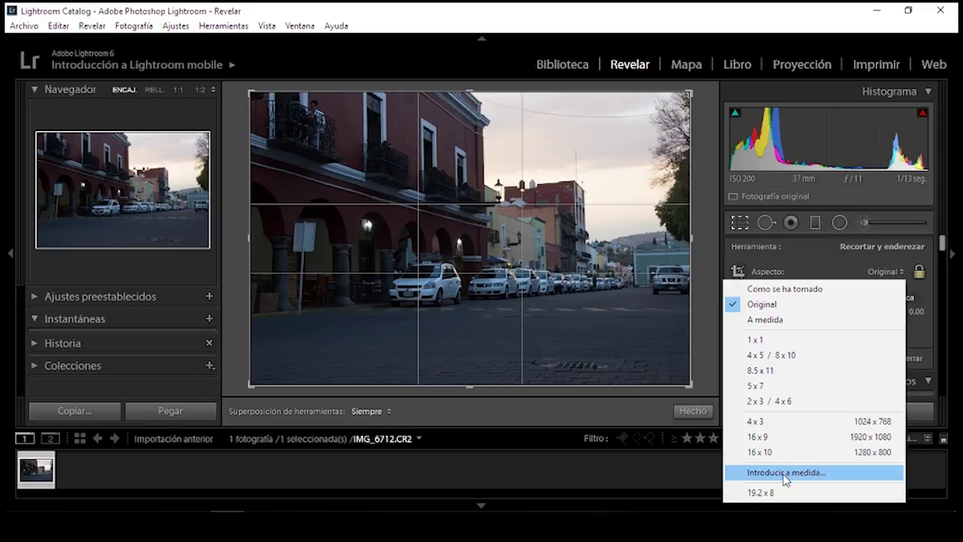
left_click(785, 473)
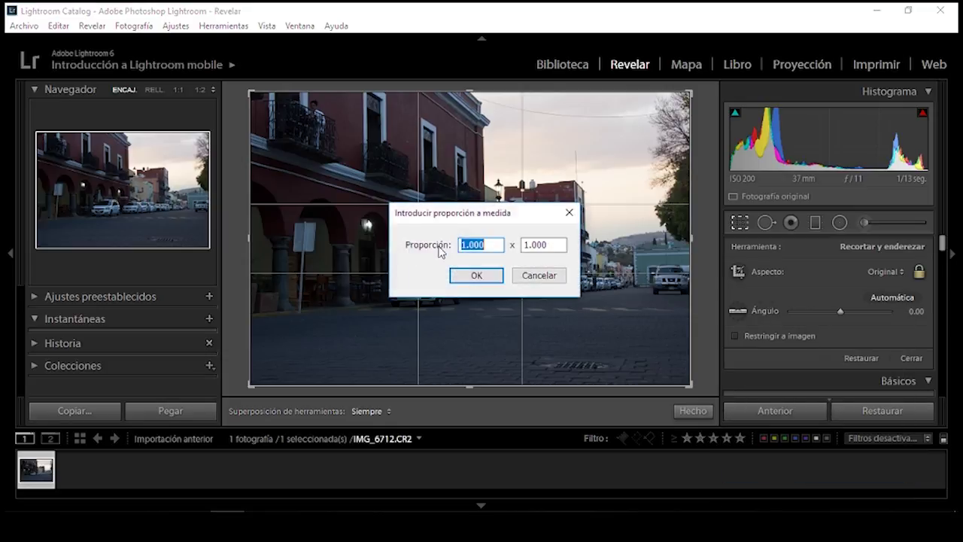
type("1920")
key("Tab")
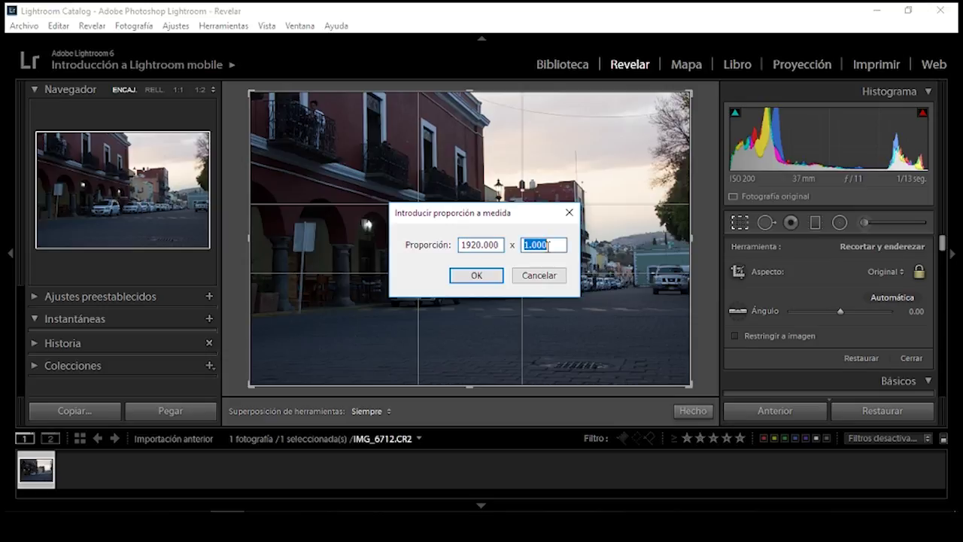
type("8")
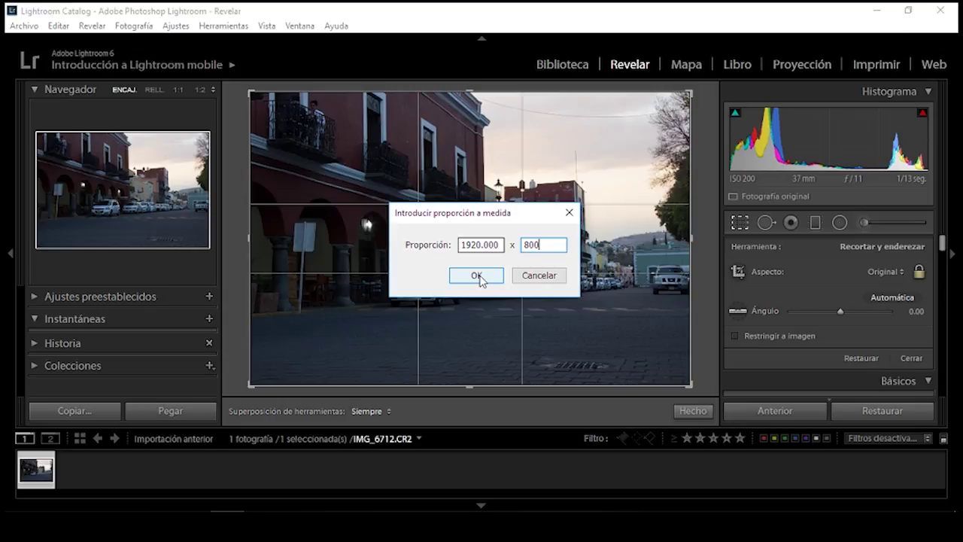
left_click(538, 279)
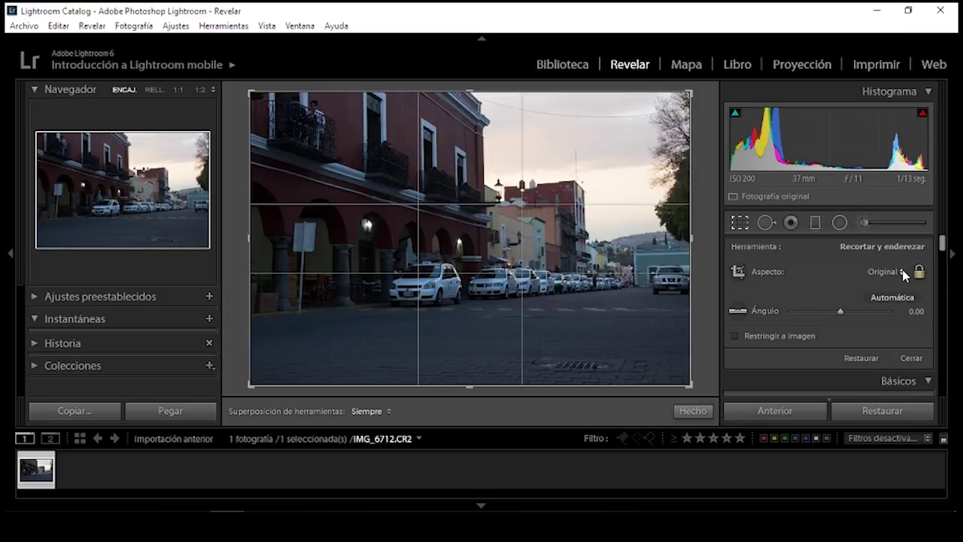
Crop the photo to the 19.2 x 8 aspect ratio, framing the row of parked white taxis, and apply the crop
left_click(895, 271)
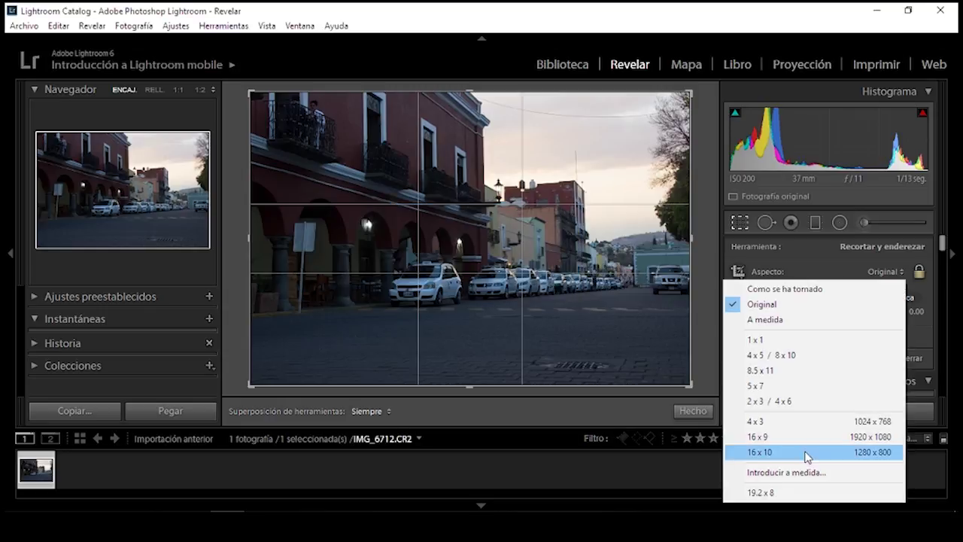
left_click(758, 493)
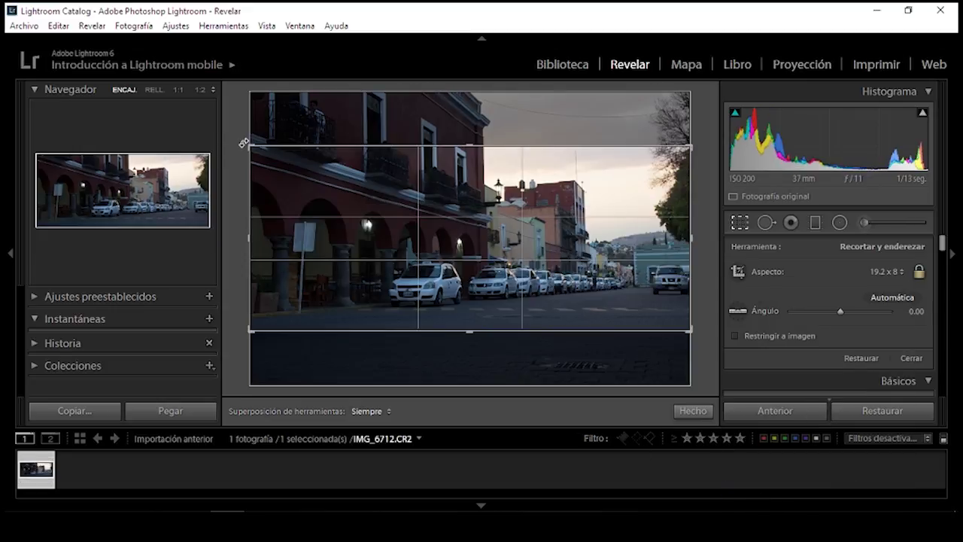
left_click_drag(251, 144, 302, 172)
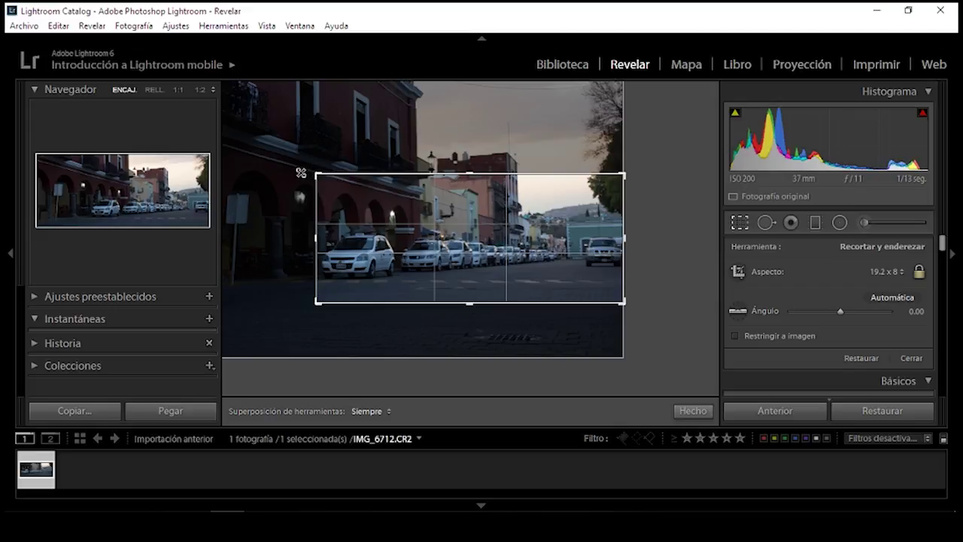
left_click_drag(622, 173, 572, 185)
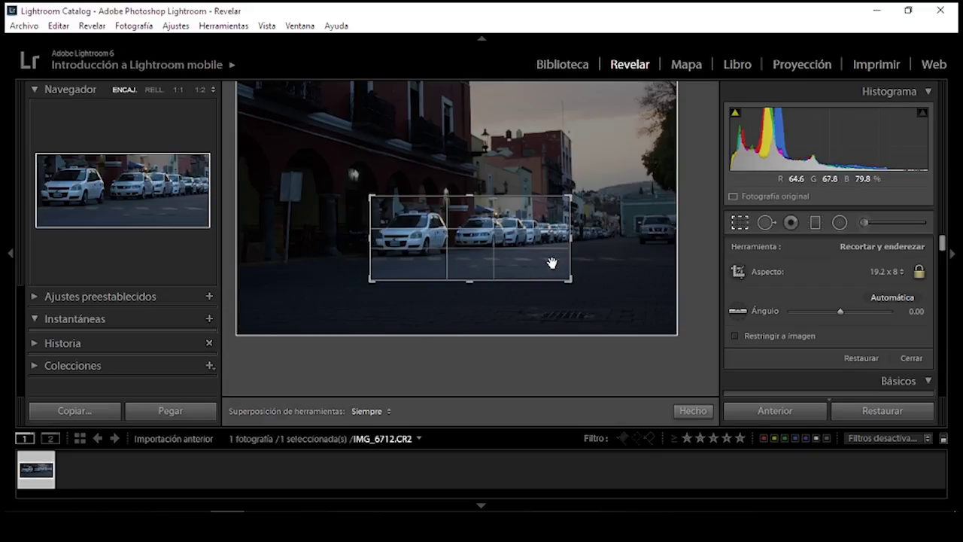
left_click(549, 234)
left_click_drag(532, 233, 536, 248)
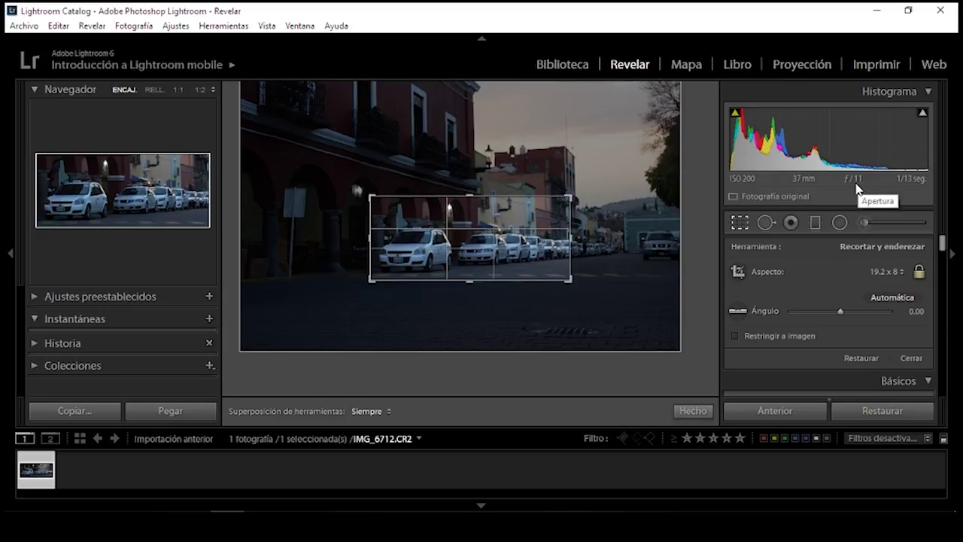
double_click(474, 243)
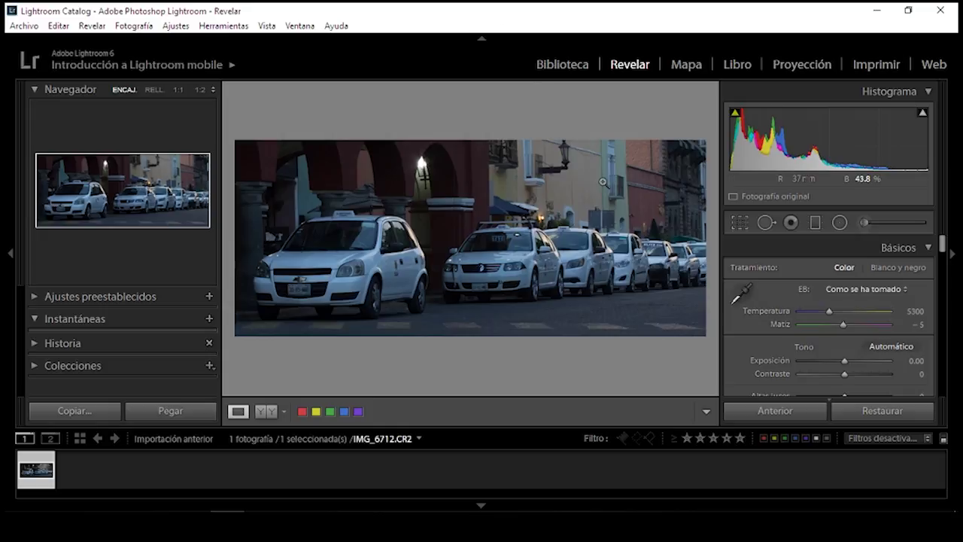
Set the white balance by sampling a neutral spot on the upper facade of the building behind the farthest taxis
left_click(742, 294)
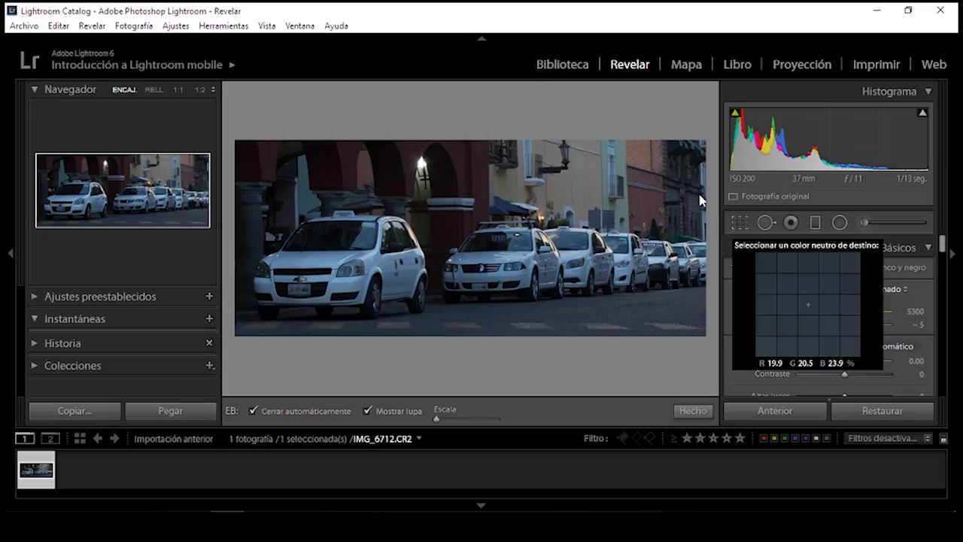
left_click(663, 155)
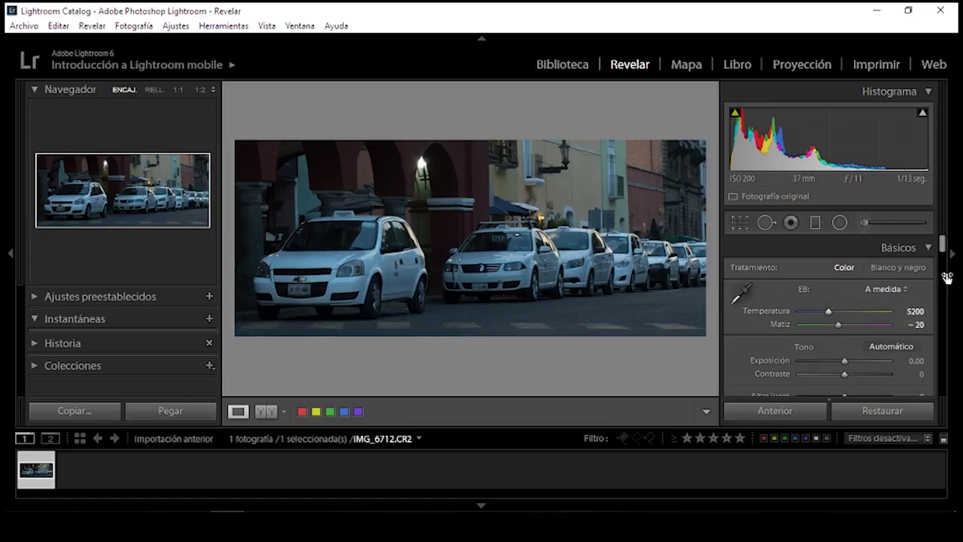
Set exposure to +0.55, contrast to +6, highlights to -47, shadows to +31, whites to +14 and blacks to -20
scroll(945, 247, "down", 2)
left_click(849, 330)
left_click_drag(844, 343, 854, 386)
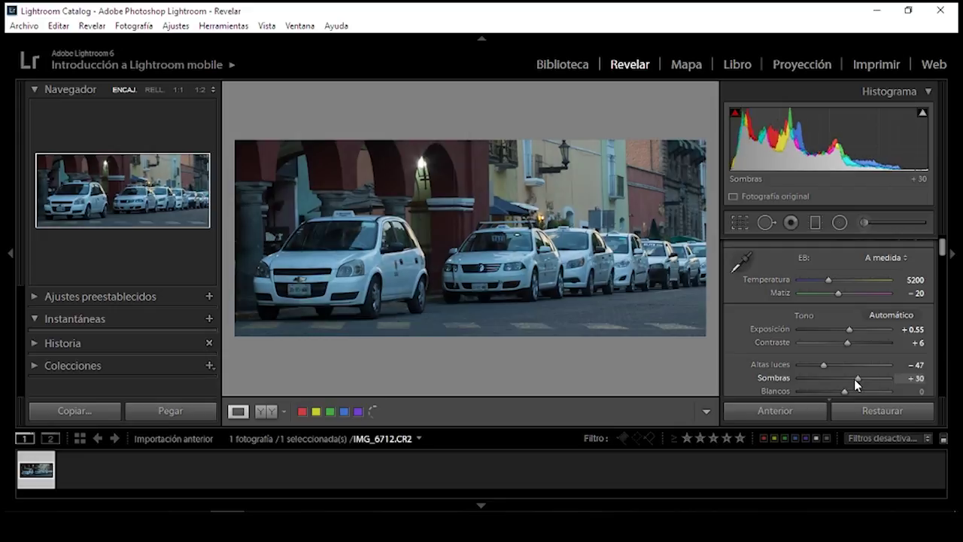
left_click_drag(941, 246, 942, 259)
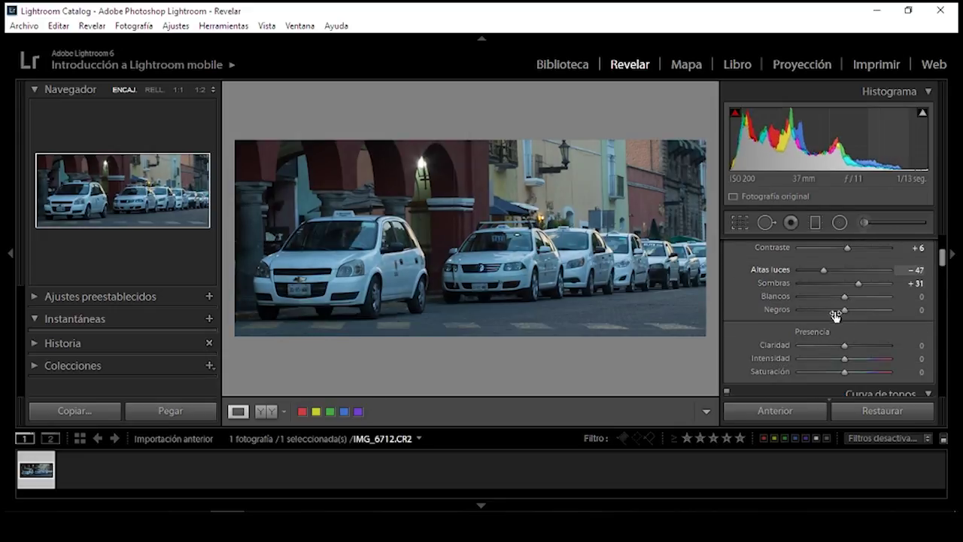
left_click_drag(844, 301, 837, 311)
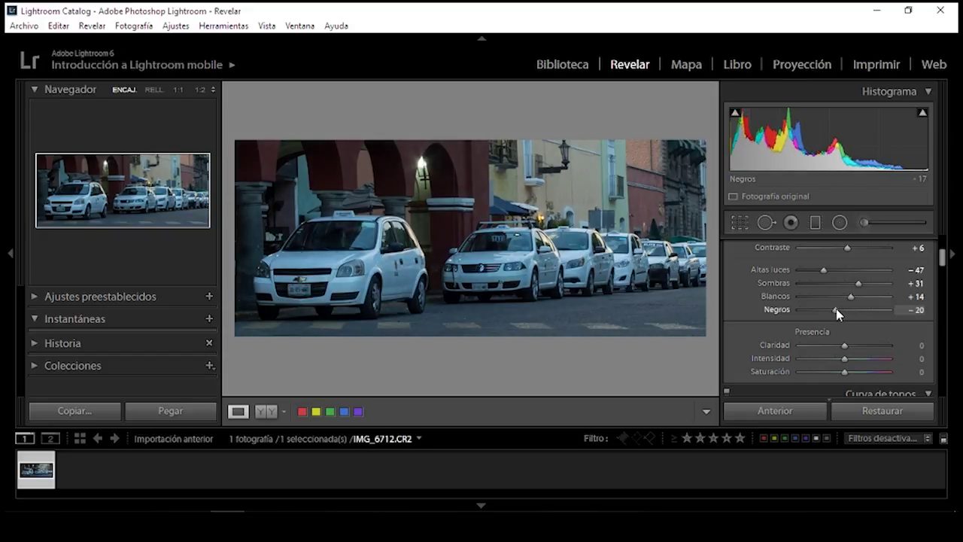
Set clarity to +10 and check the result on the taxis at 1:1 magnification
left_click(919, 344)
type("10")
key("Return")
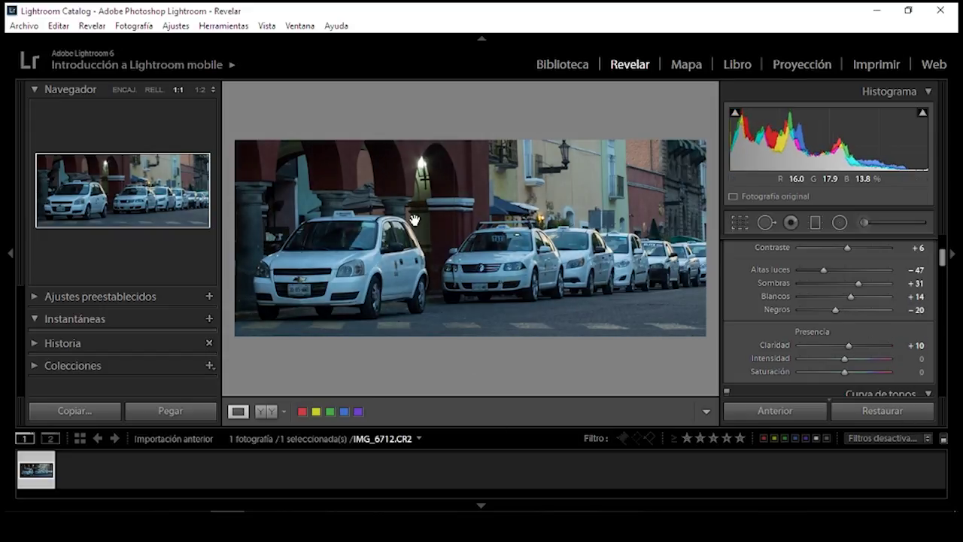
left_click(486, 218)
left_click(383, 300)
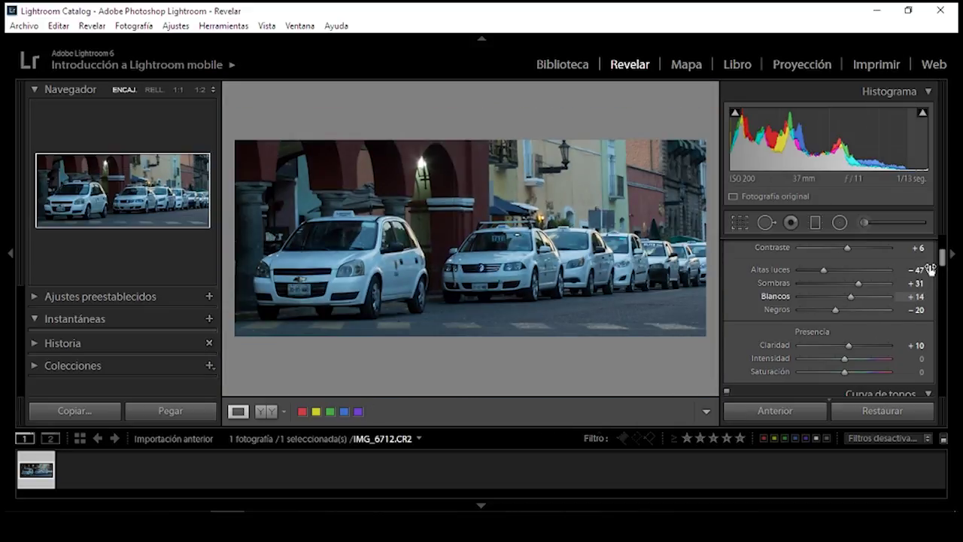
In the camera calibration, set the primary saturations to -85 for blue, -30 for green and -65 for red
scroll(942, 260, "down", 1)
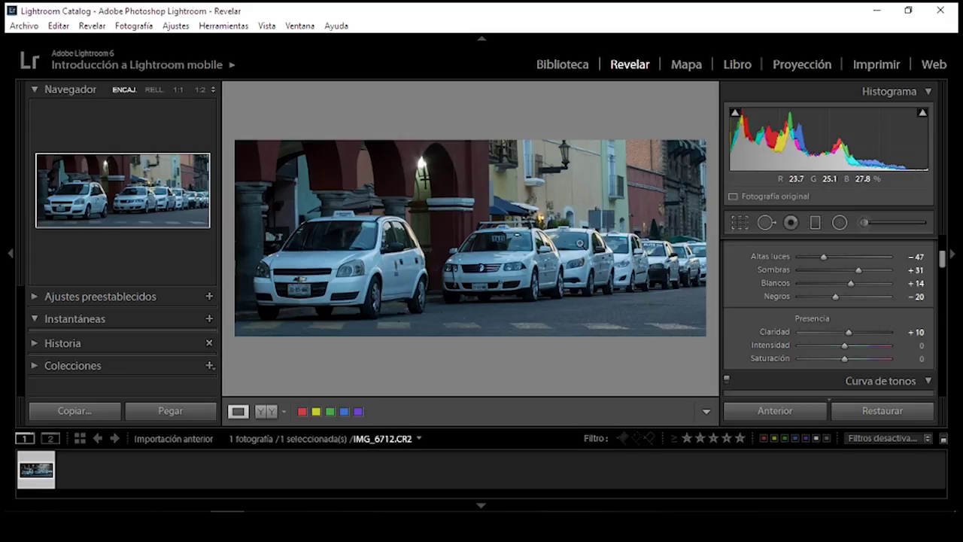
scroll(942, 259, "up", 4)
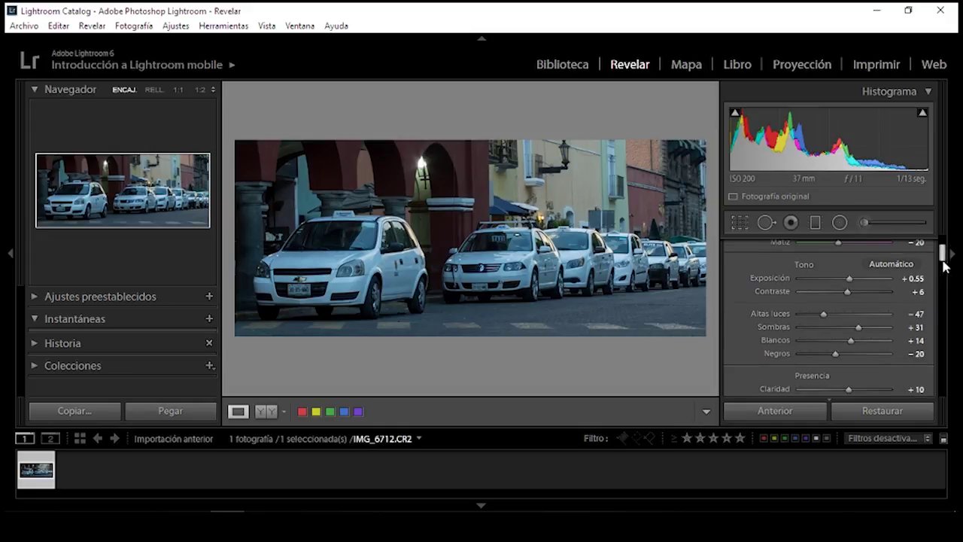
left_click_drag(942, 255, 944, 397)
scroll(942, 383, "up", 3)
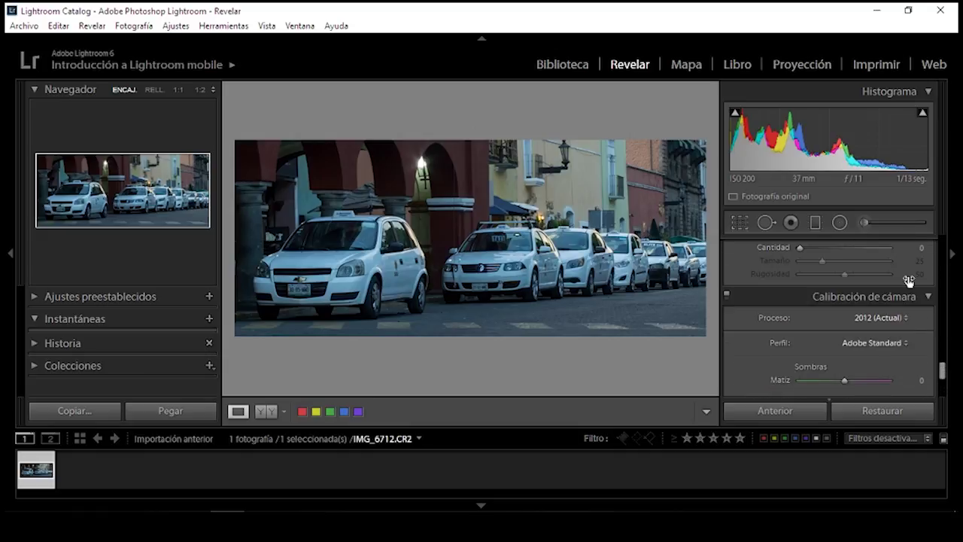
left_click_drag(941, 369, 940, 397)
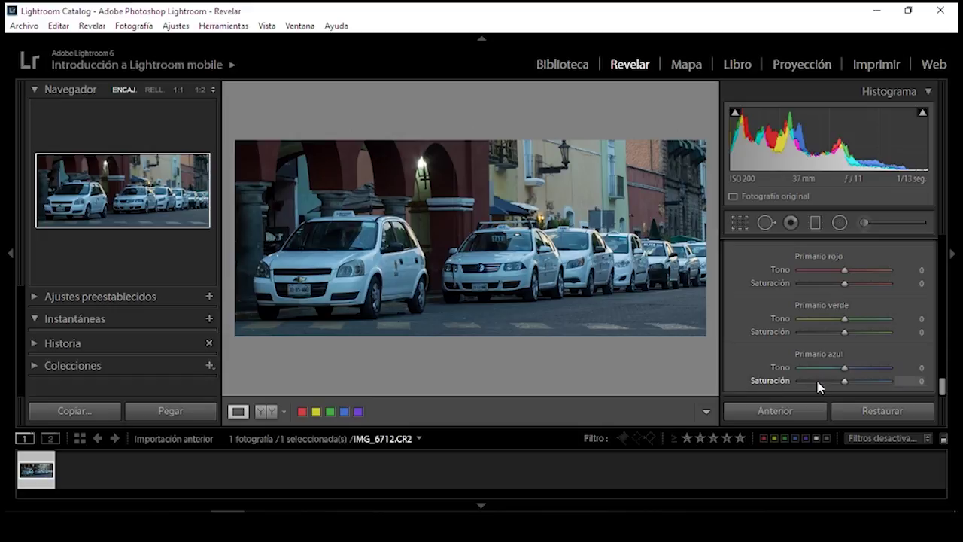
left_click(920, 381)
type("-85")
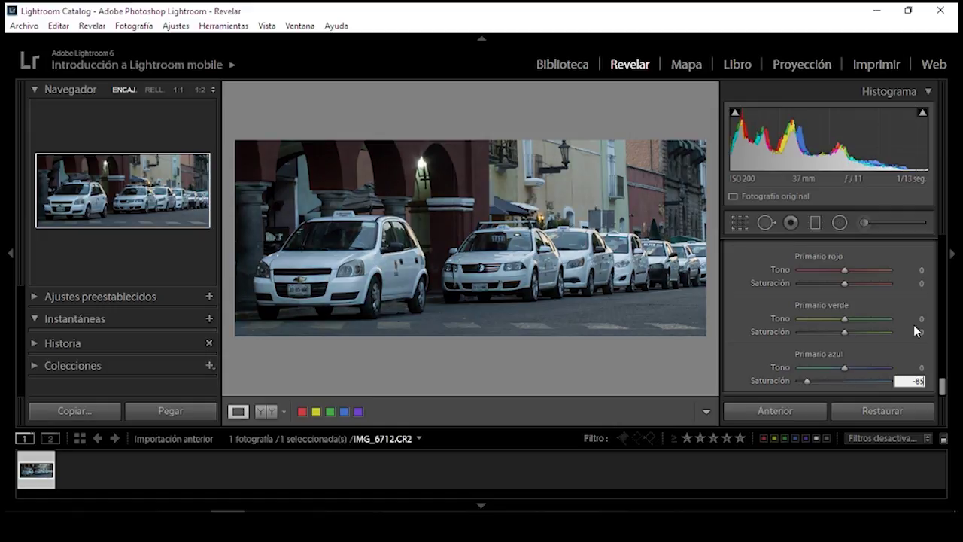
left_click(918, 333)
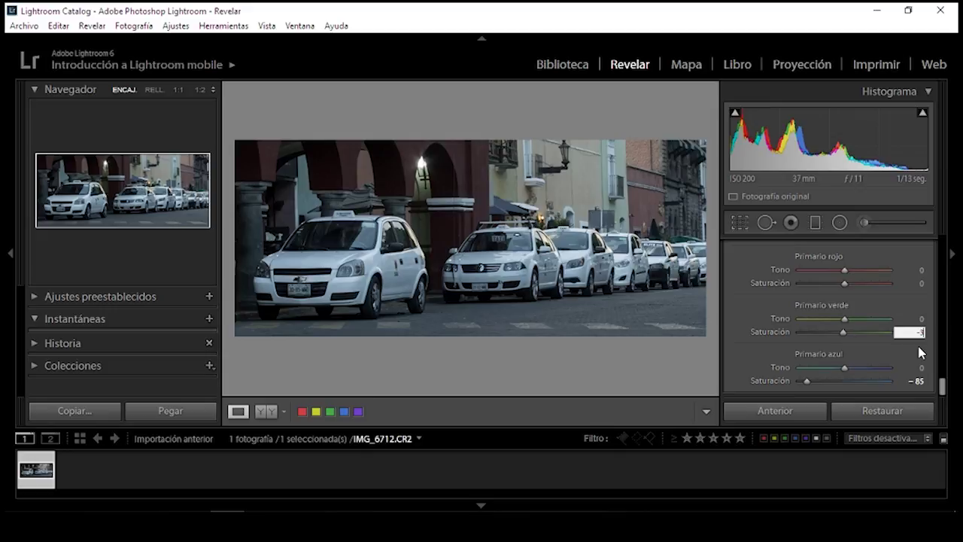
type("-30")
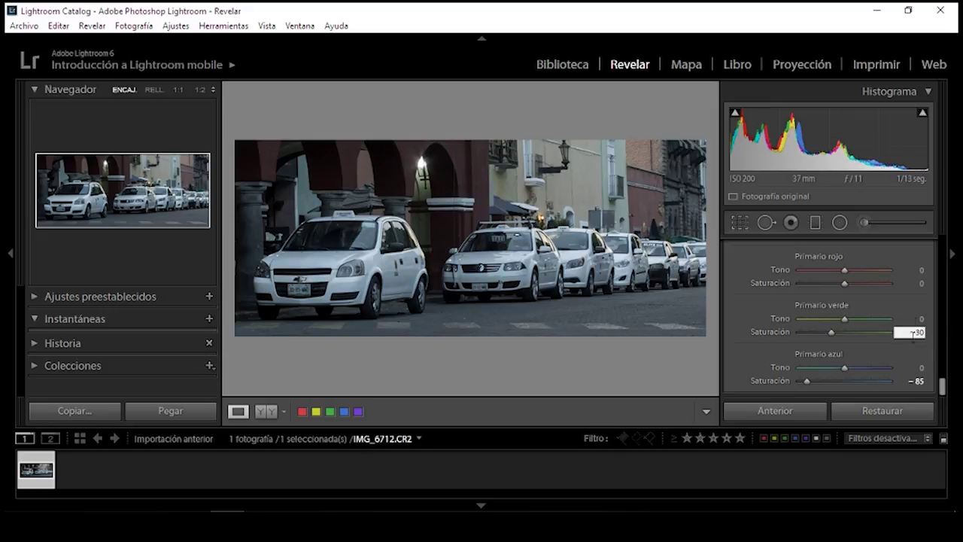
left_click(919, 283)
type("-65")
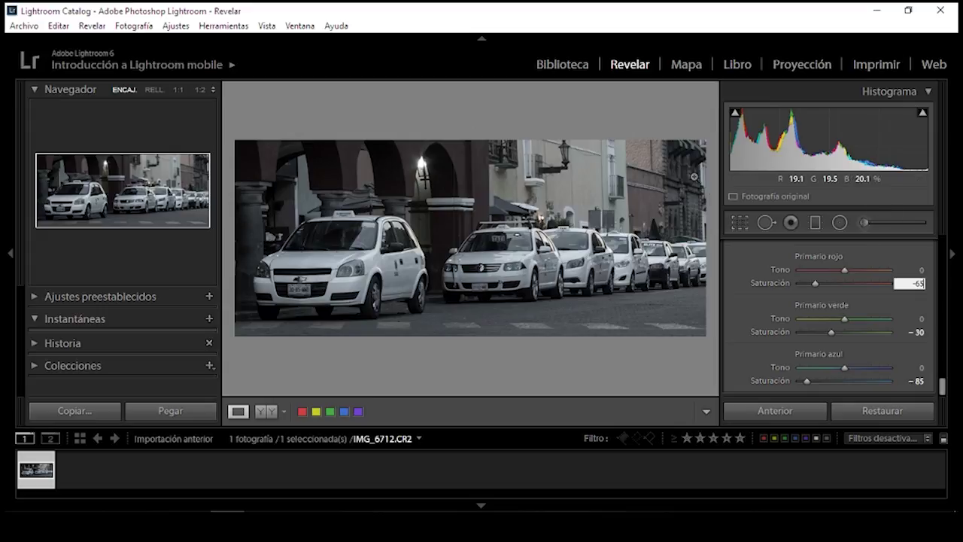
Set the camera calibration's shadow tint to -10 and inspect the area between the first two taxis at 1:1
left_click_drag(942, 386, 939, 383)
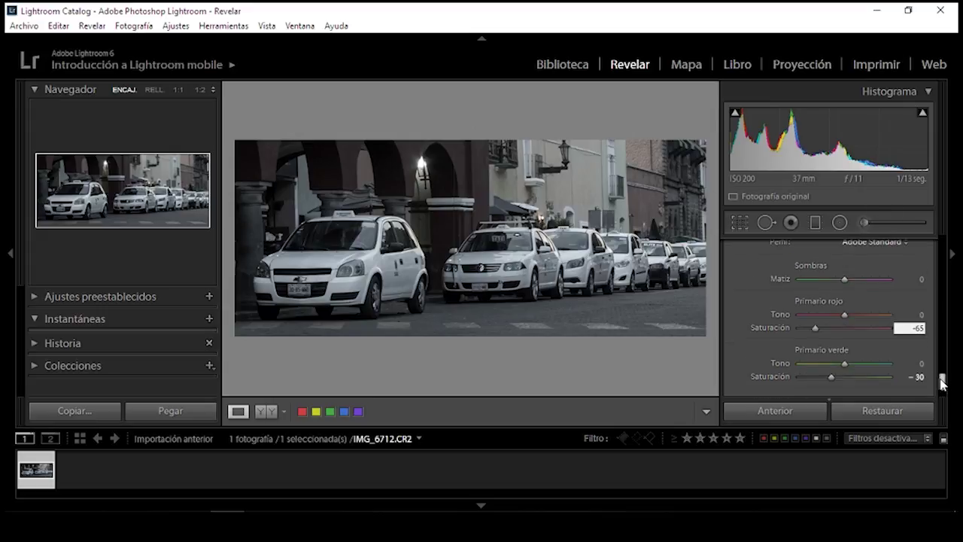
left_click(921, 279)
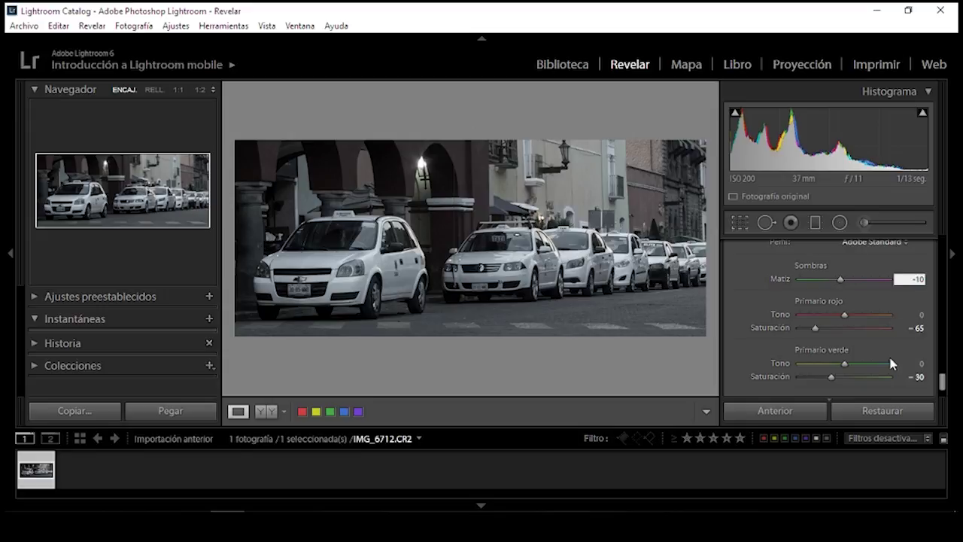
left_click(435, 224)
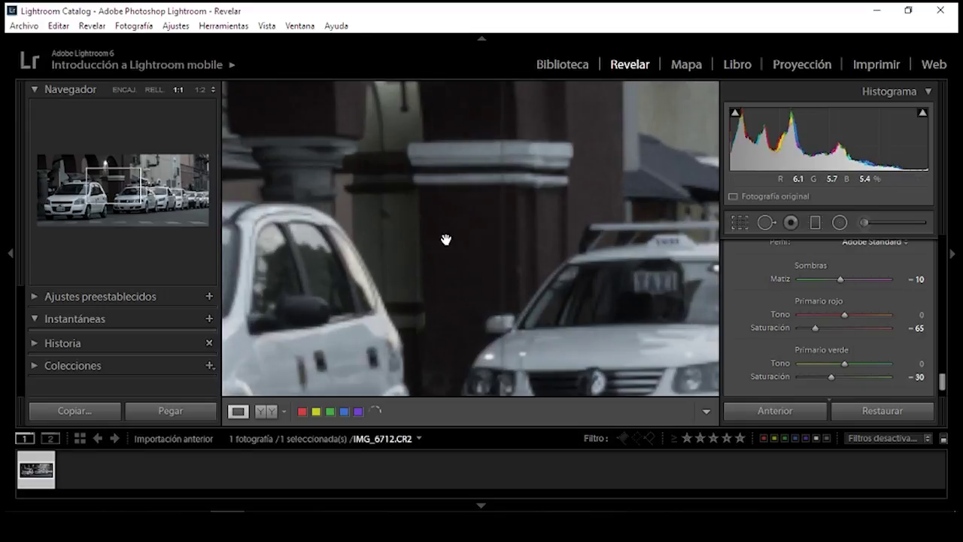
left_click(452, 243)
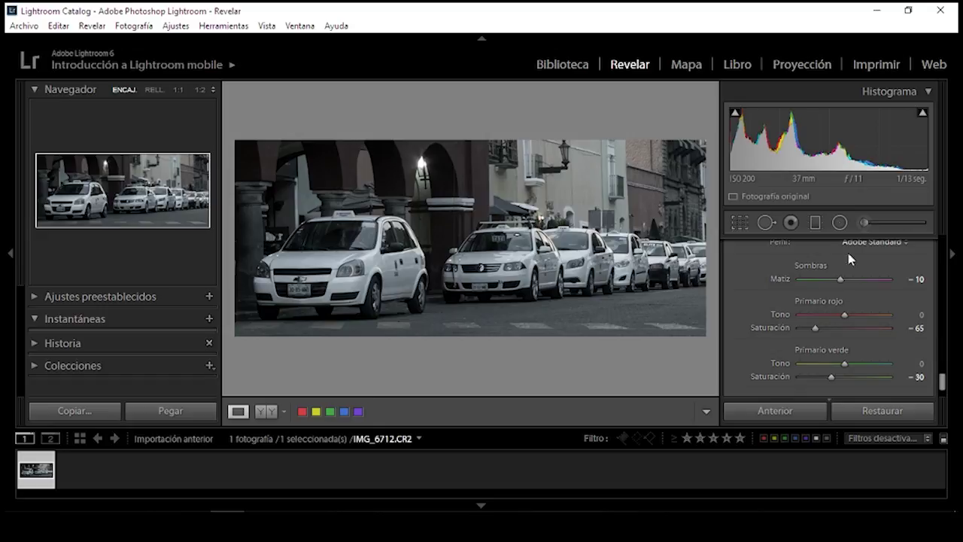
Set the sharpening amount to 150 and its masking to 100
left_click_drag(942, 383, 943, 358)
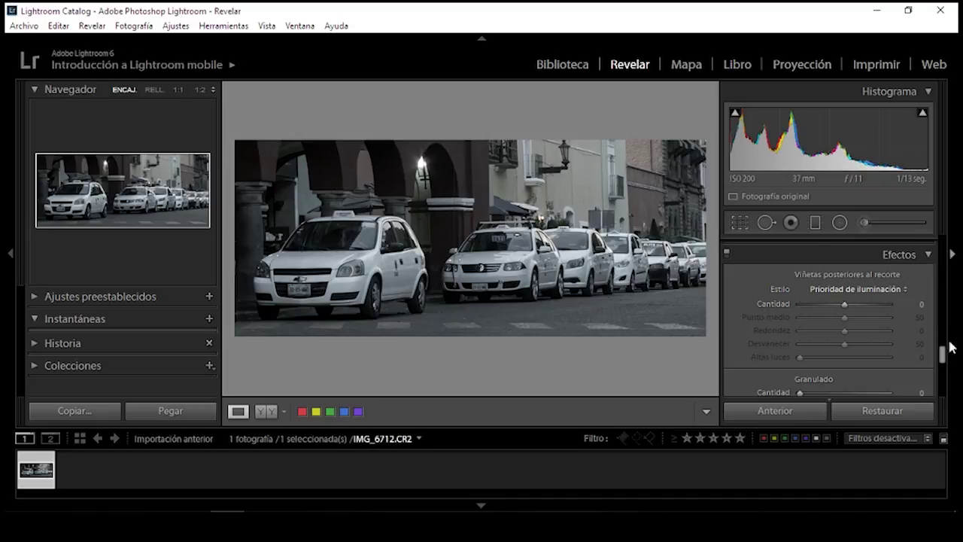
left_click_drag(942, 355, 942, 327)
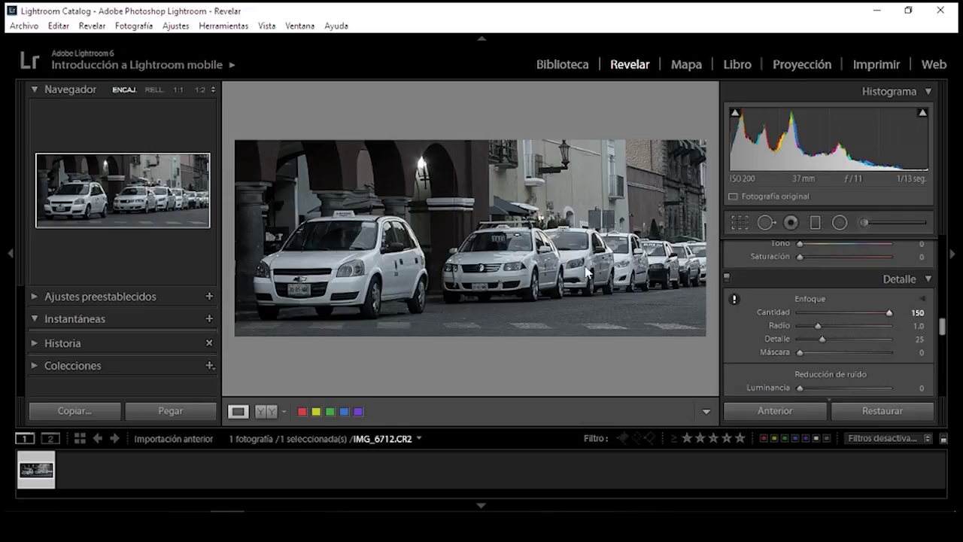
left_click_drag(801, 358, 888, 359)
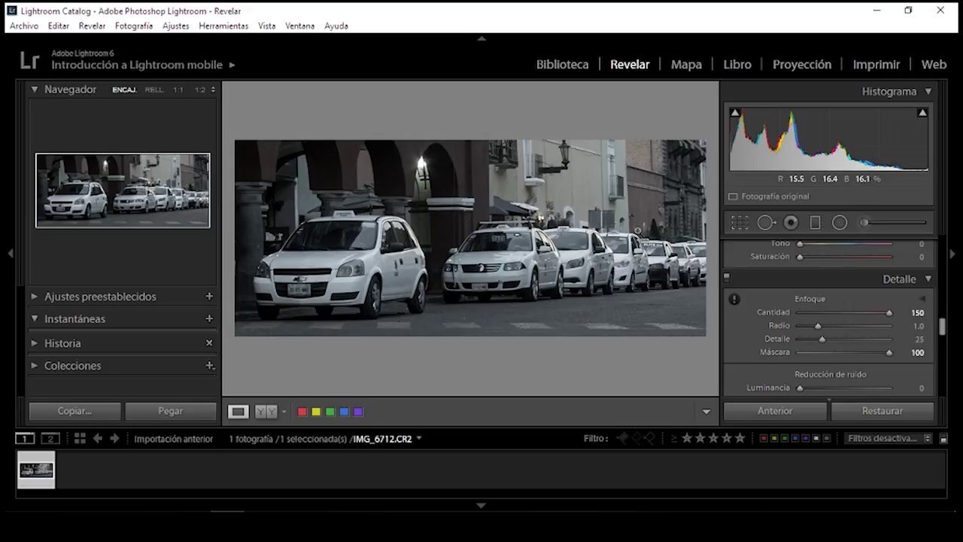
Give the split-toning highlights a yellow tint with hue 51 and saturation 85
left_click_drag(942, 326, 943, 311)
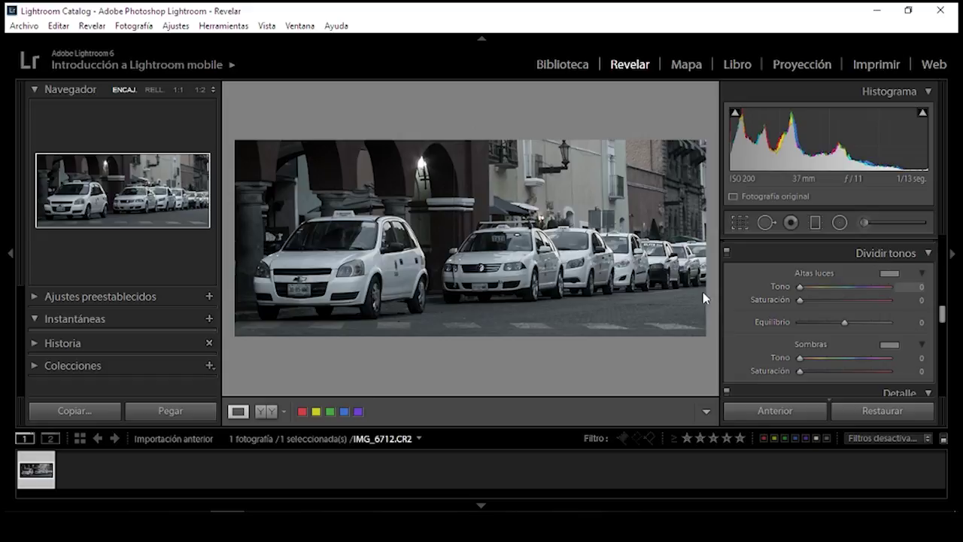
left_click(890, 273)
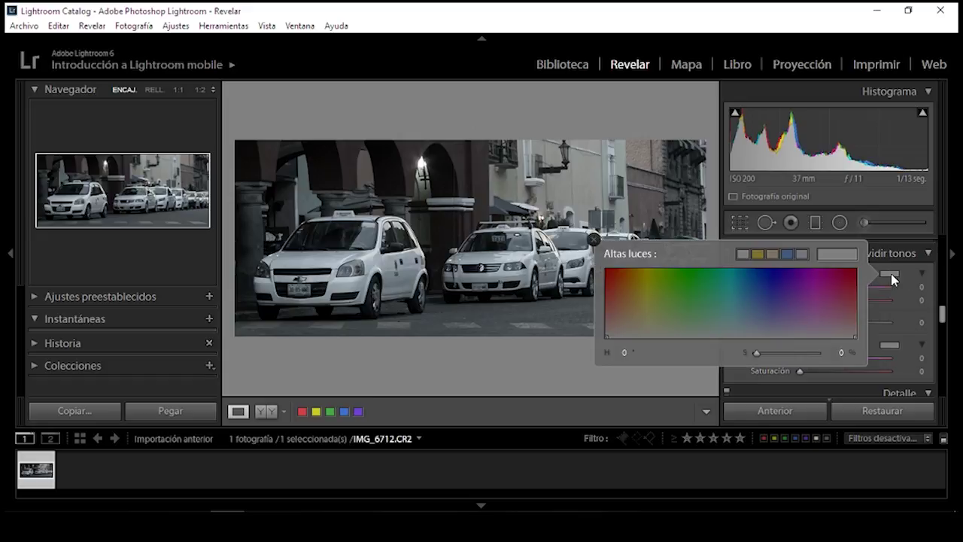
left_click(641, 283)
left_click_drag(640, 283, 641, 277)
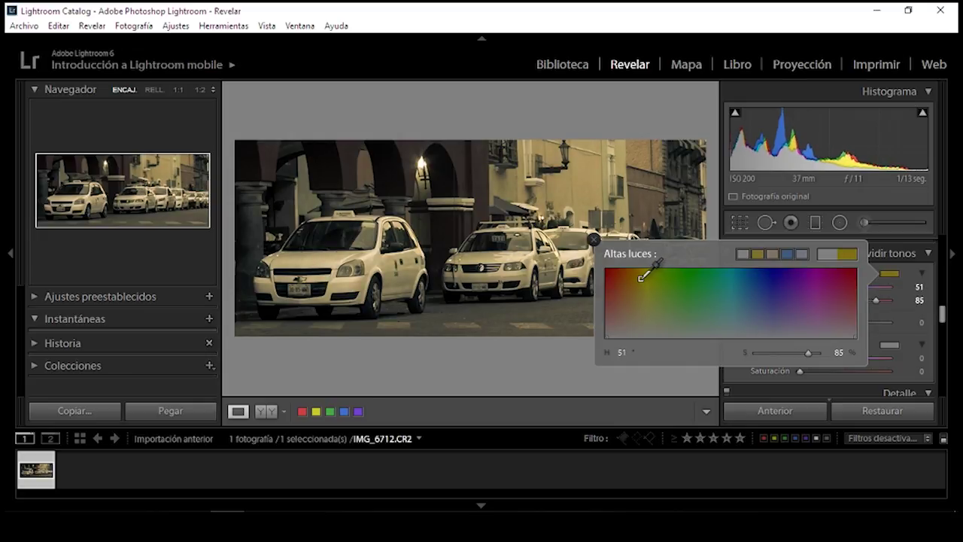
left_click(883, 289)
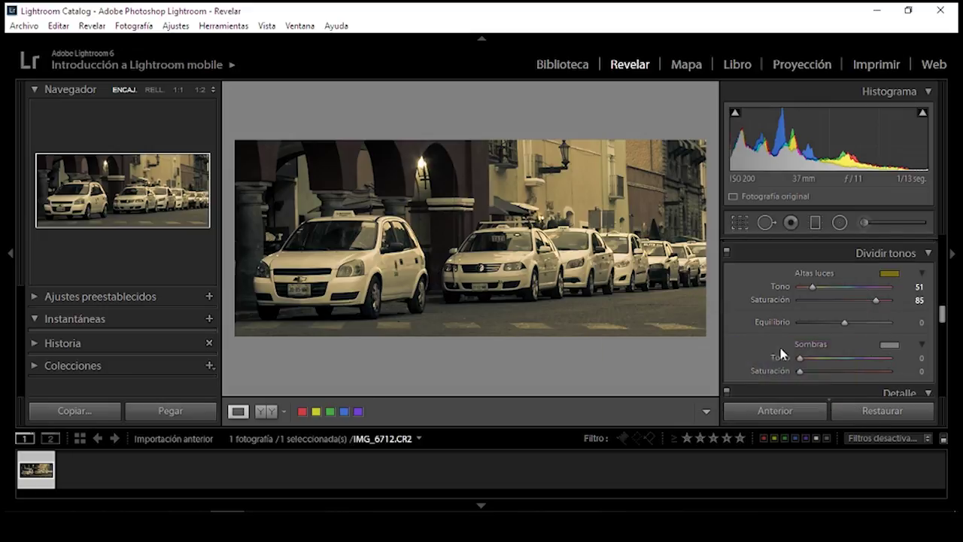
Give the split-toning shadows a yellow-green tint with hue 73 and saturation 67
left_click(890, 346)
left_click(654, 367)
left_click_drag(654, 367, 658, 362)
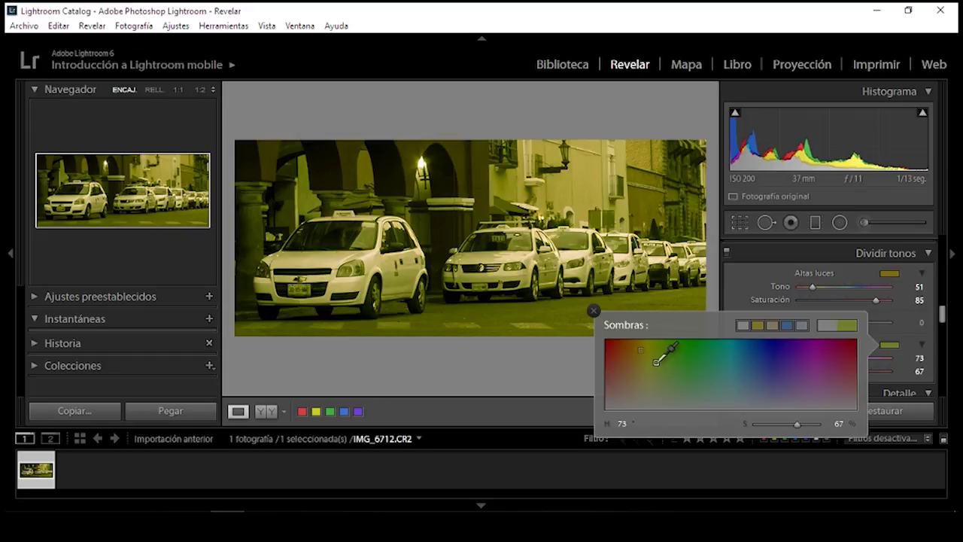
left_click(893, 346)
Reset both split-toning saturations to 0, and set them to 50 for the highlights and 25 for the shadows
left_click_drag(877, 301, 791, 314)
left_click_drag(858, 370, 778, 382)
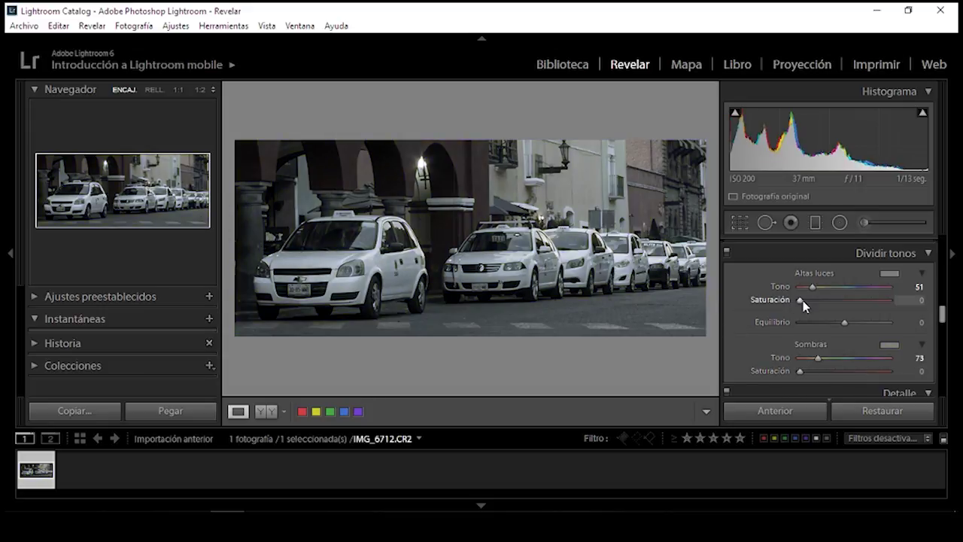
left_click_drag(804, 304, 844, 314)
left_click(914, 301)
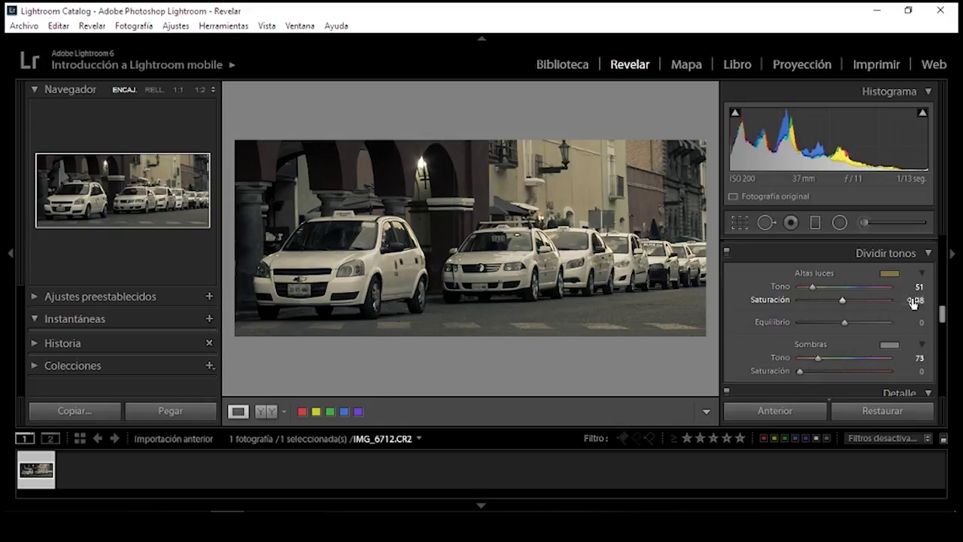
type("50")
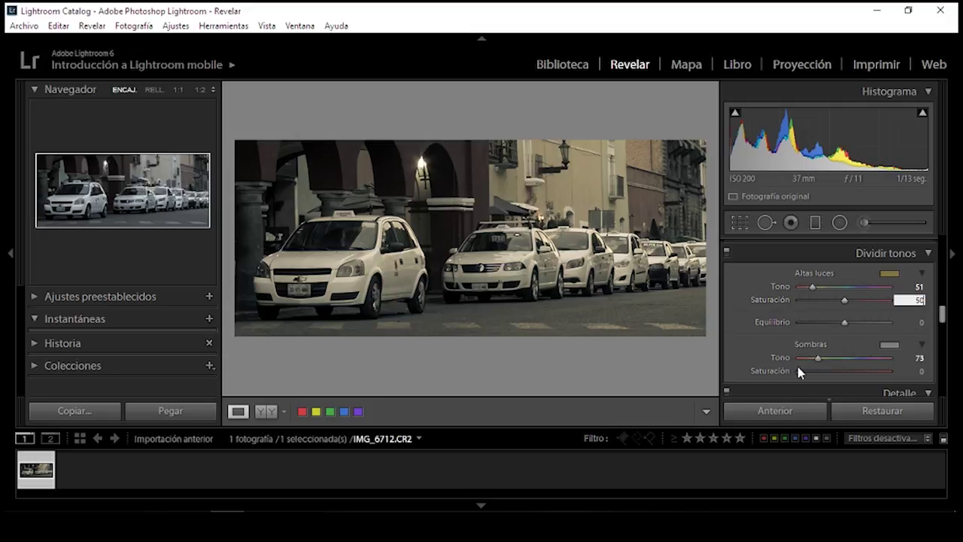
left_click_drag(802, 372, 822, 371)
left_click(912, 371)
type("25")
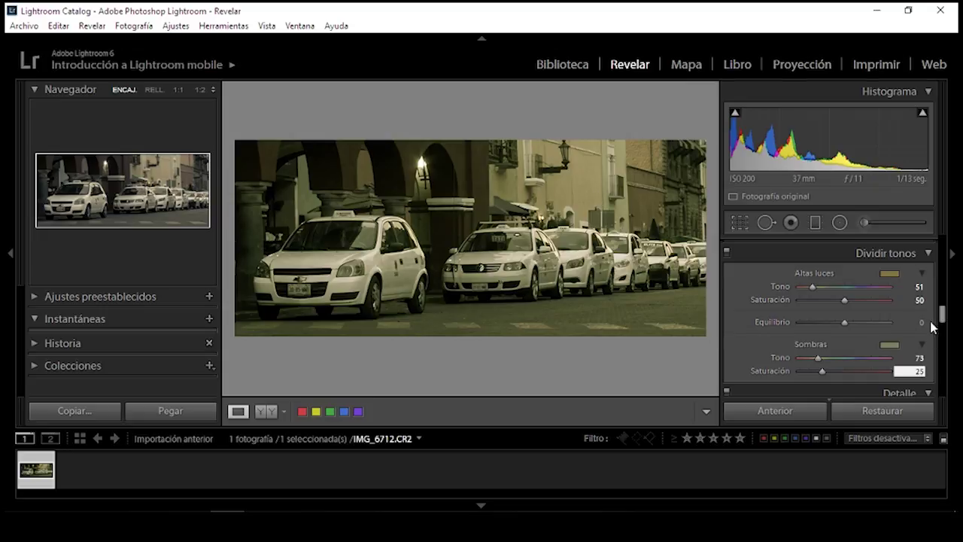
Shape the tone curve with a midtone and a shadow point, lifting the black end slightly and lowering the midtone point
left_click_drag(944, 318, 945, 271)
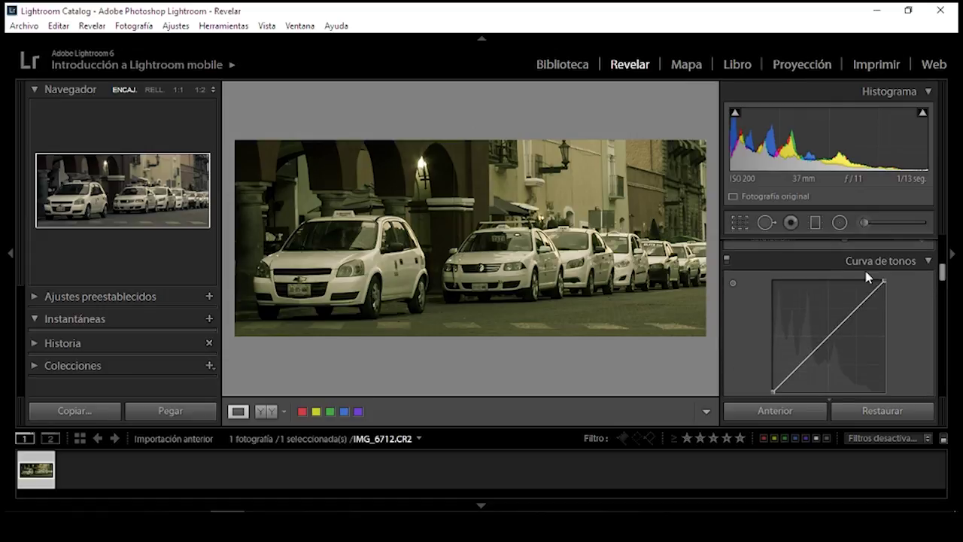
left_click(829, 334)
left_click(800, 364)
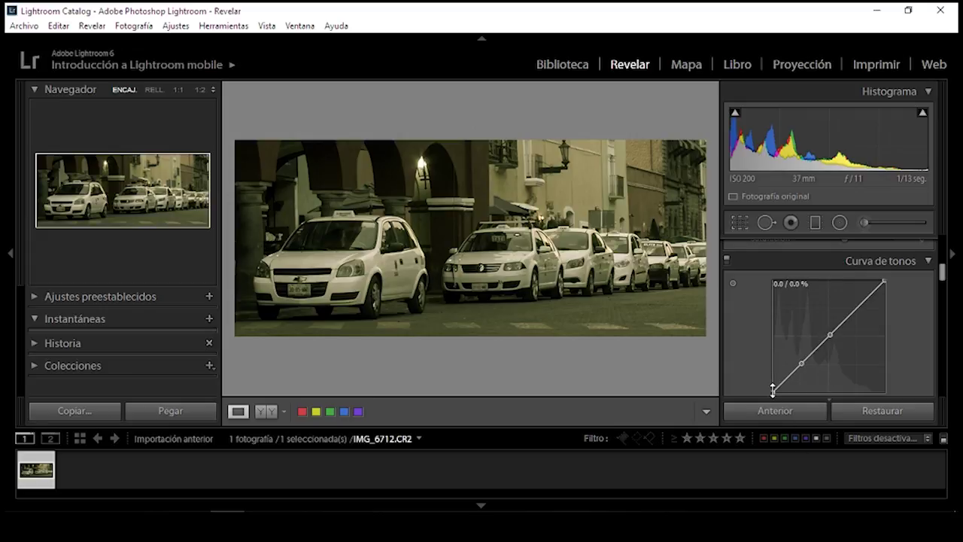
mouse_move(773, 390)
left_mouse_down()
mouse_move(773, 374)
mouse_move(775, 382)
left_mouse_up()
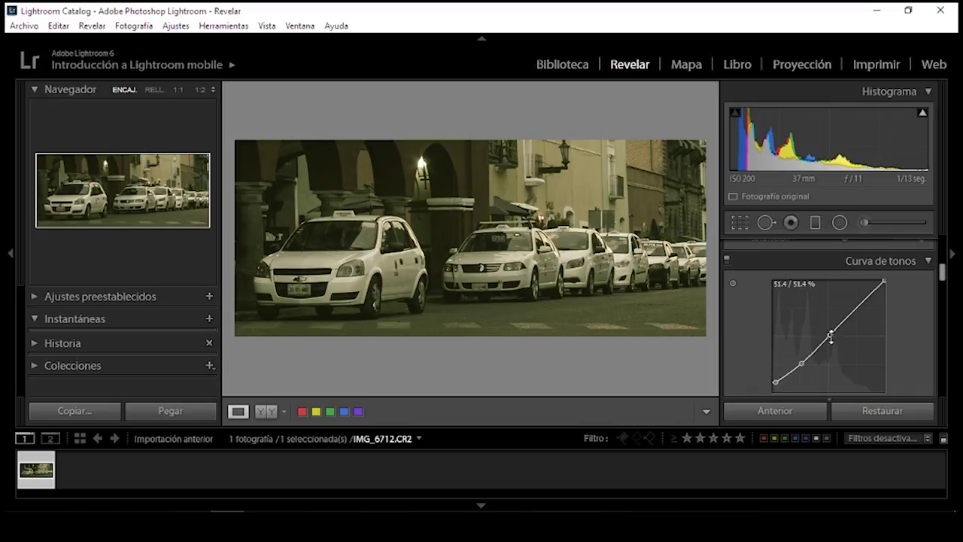
left_click_drag(830, 334, 829, 343)
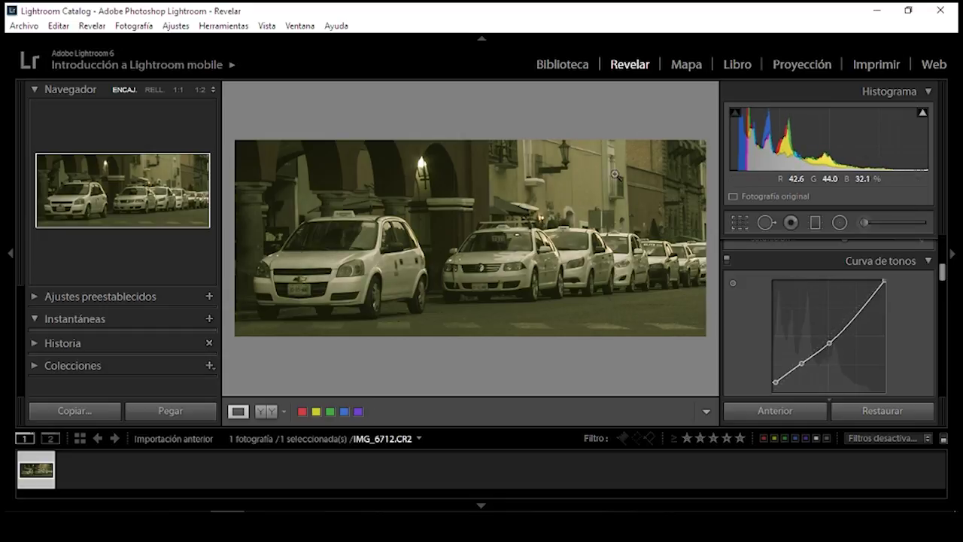
Place a narrow horizontal graduated filter along the top edge of the taxi photo
left_click_drag(943, 267, 944, 242)
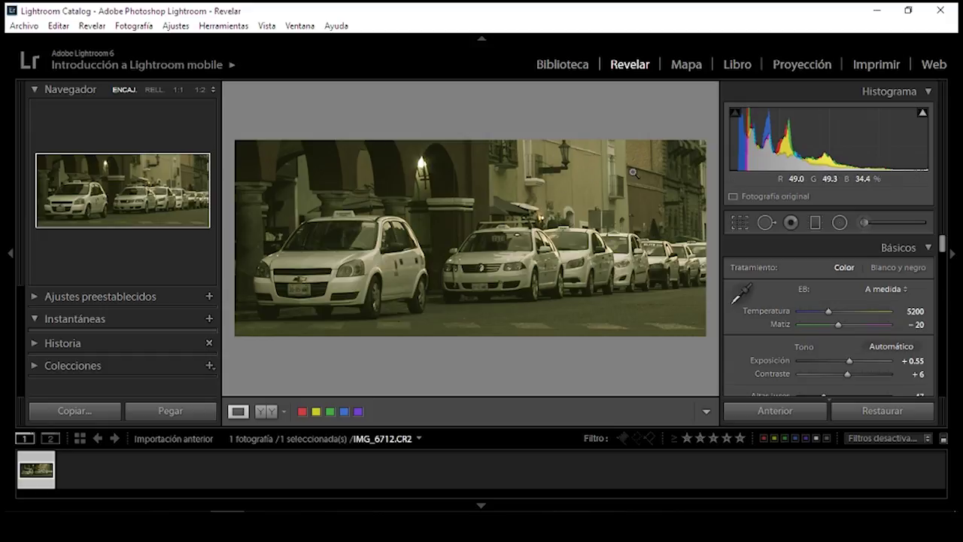
mouse_move(942, 245)
left_mouse_down()
mouse_move(940, 369)
mouse_move(943, 338)
mouse_move(956, 352)
mouse_move(942, 355)
mouse_move(943, 245)
left_mouse_up()
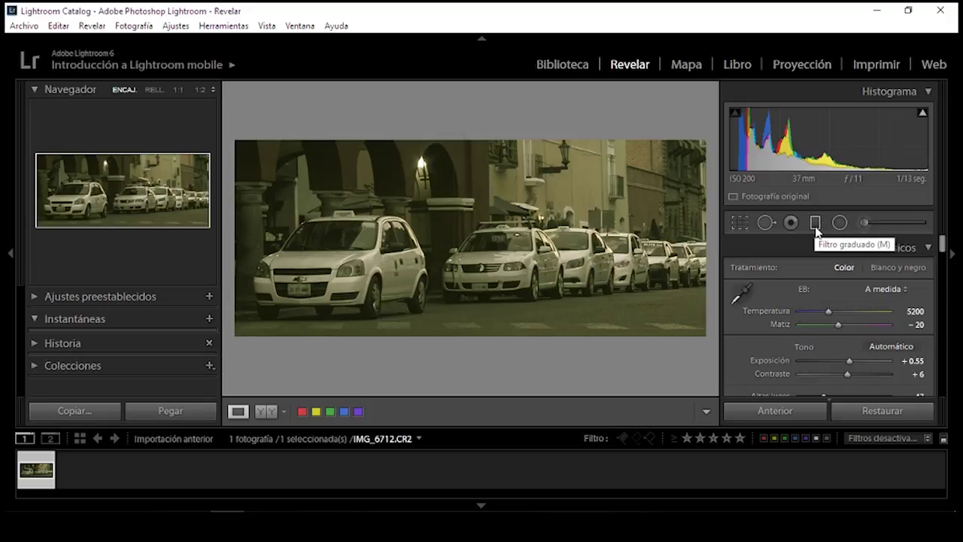
left_click(815, 225)
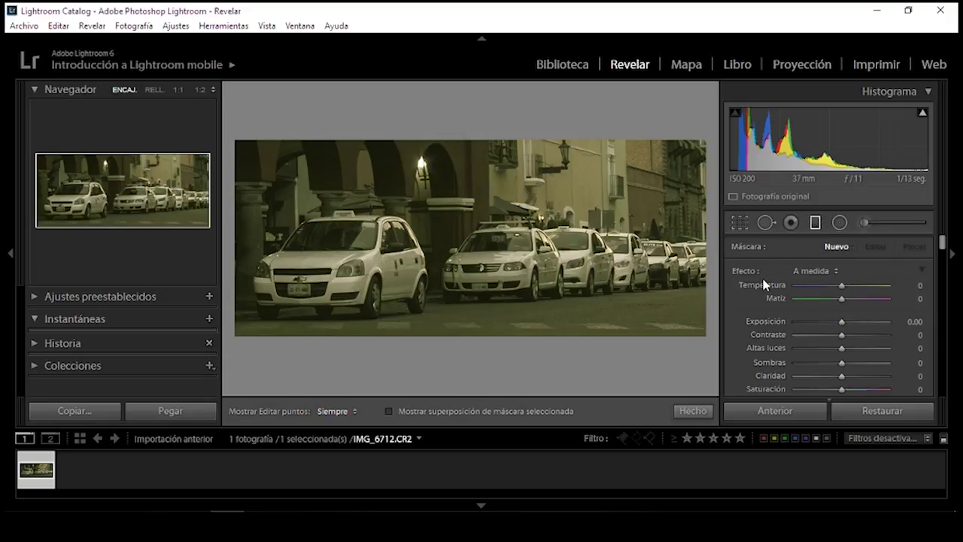
key("alt")
left_click_drag(478, 133, 479, 167)
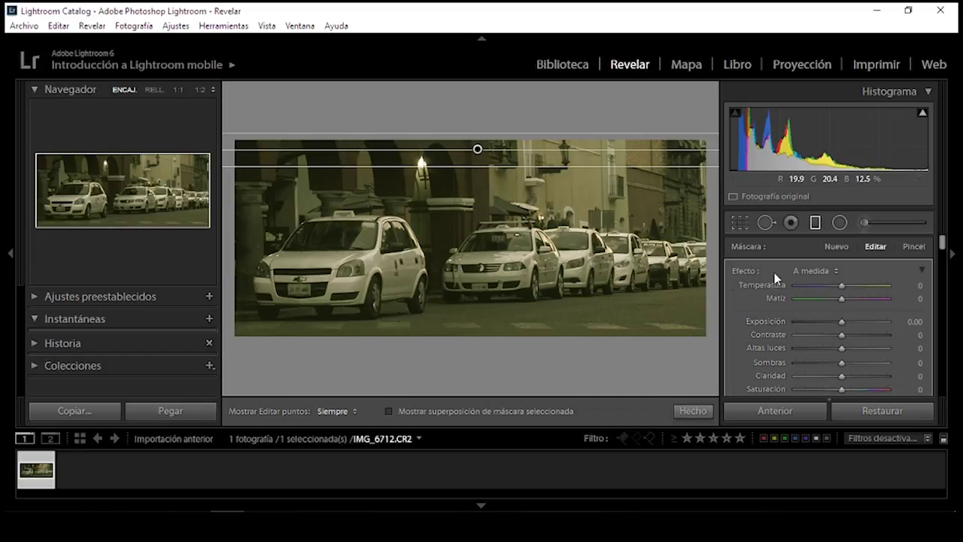
Set the top graduated filter's exposure to -1.58, clarity to -100 and sharpness to -100
left_click_drag(842, 323, 830, 328)
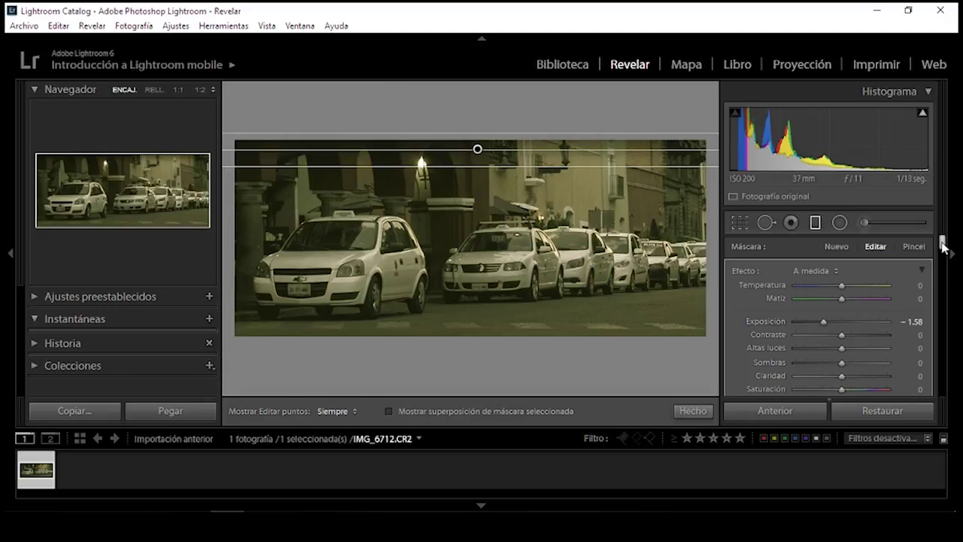
left_click_drag(943, 245, 942, 251)
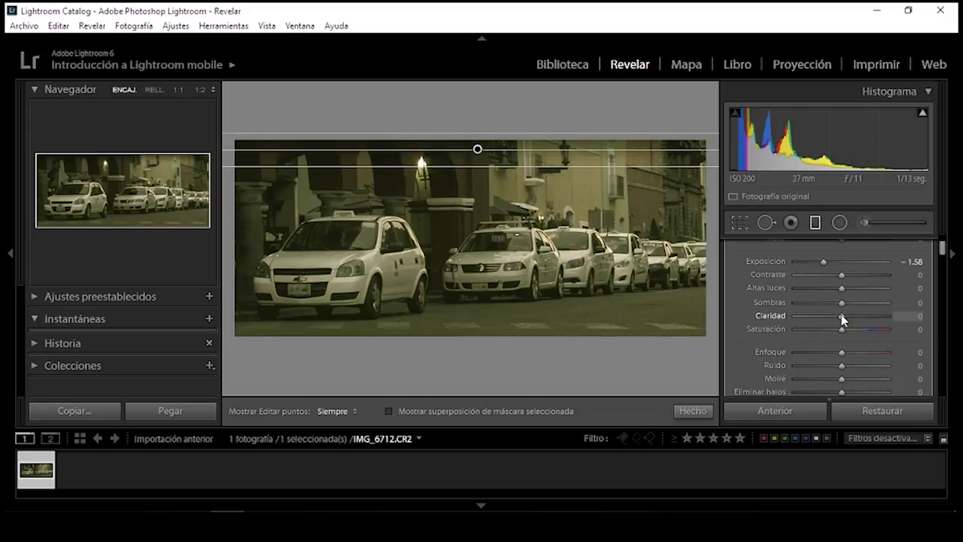
left_click_drag(843, 321, 749, 319)
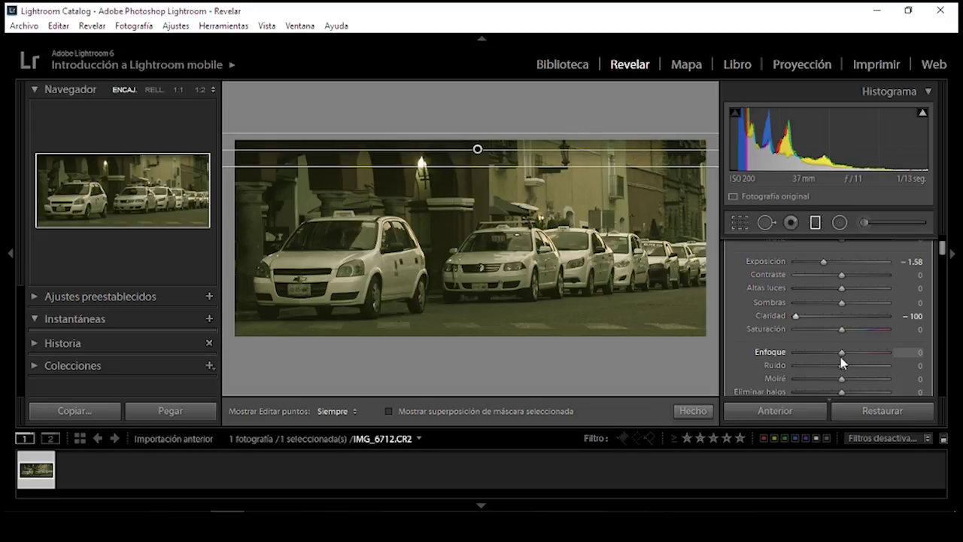
left_click_drag(844, 358, 748, 353)
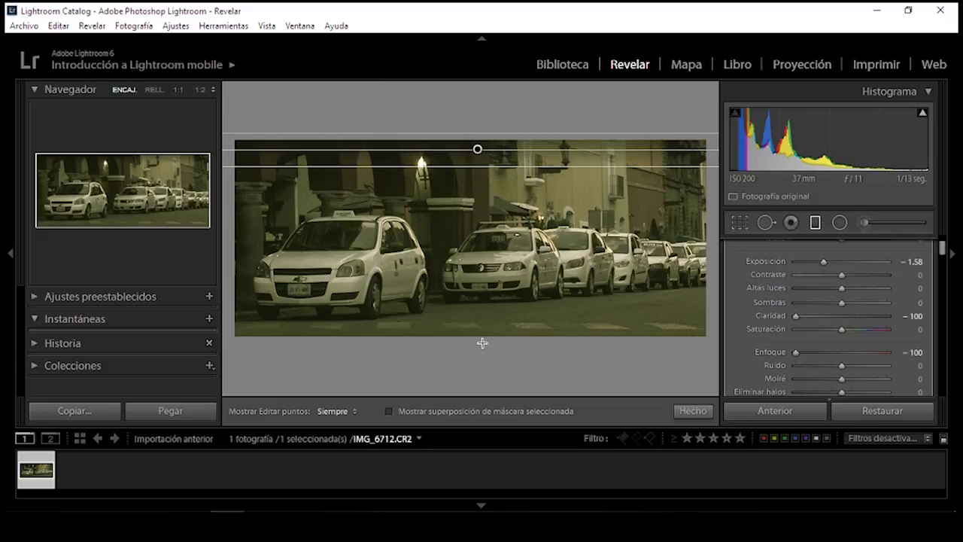
Add a second graduated filter along the photo's bottom edge, rotate it closer to level and finish the filter editing
left_click_drag(482, 342, 477, 309)
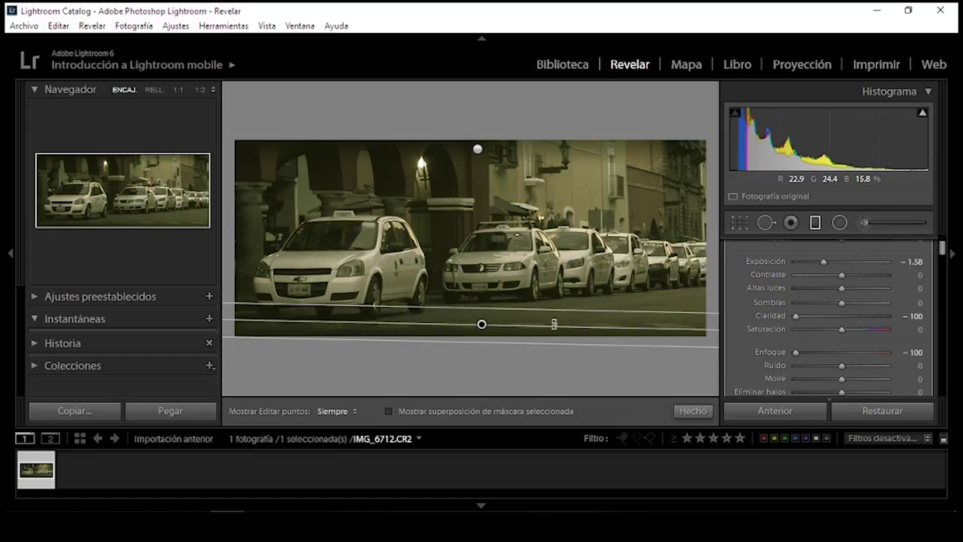
left_click_drag(555, 321, 562, 320)
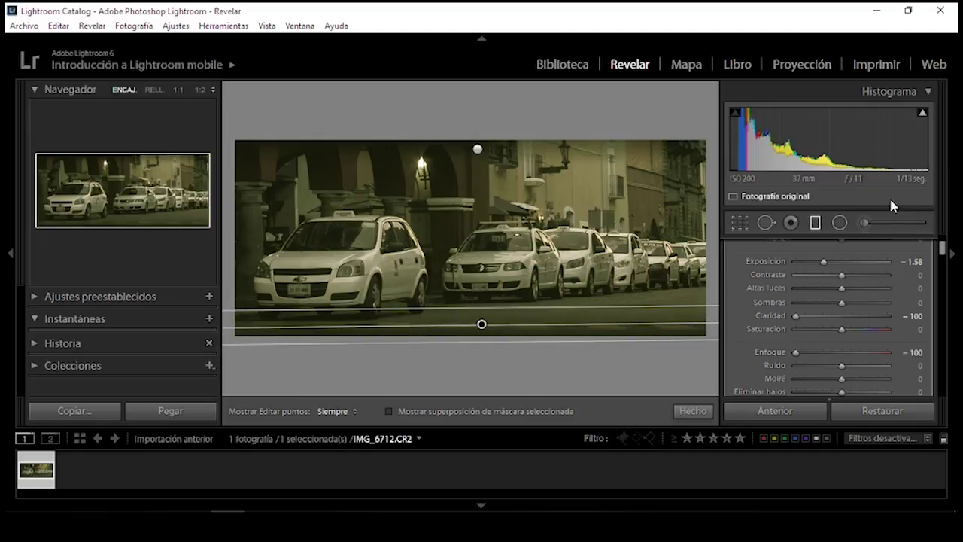
left_click(815, 222)
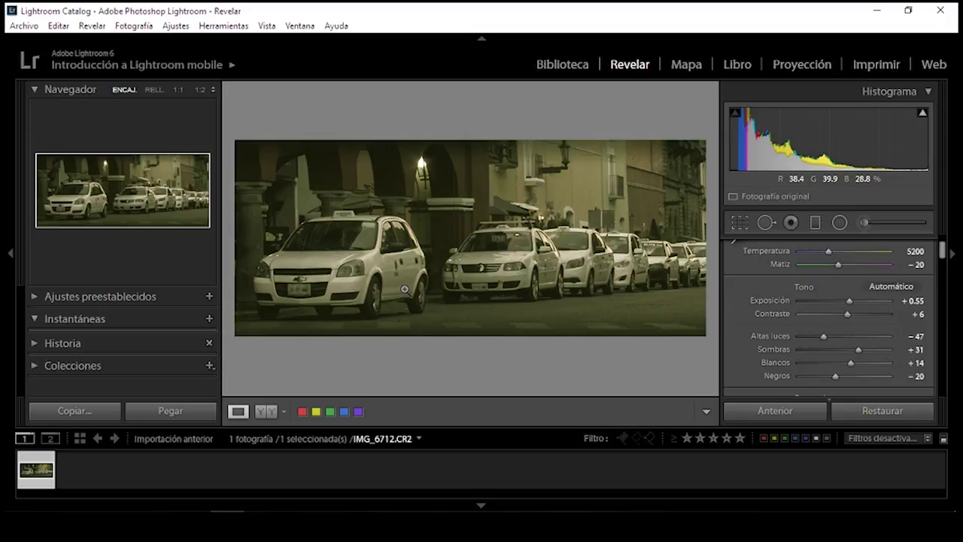
Export the photo without resizing as a quality 100 sRGB JPEG at 125 pixels per inch into the revelado subfolder, overwriting the existing file
left_click(22, 27)
left_click(53, 180)
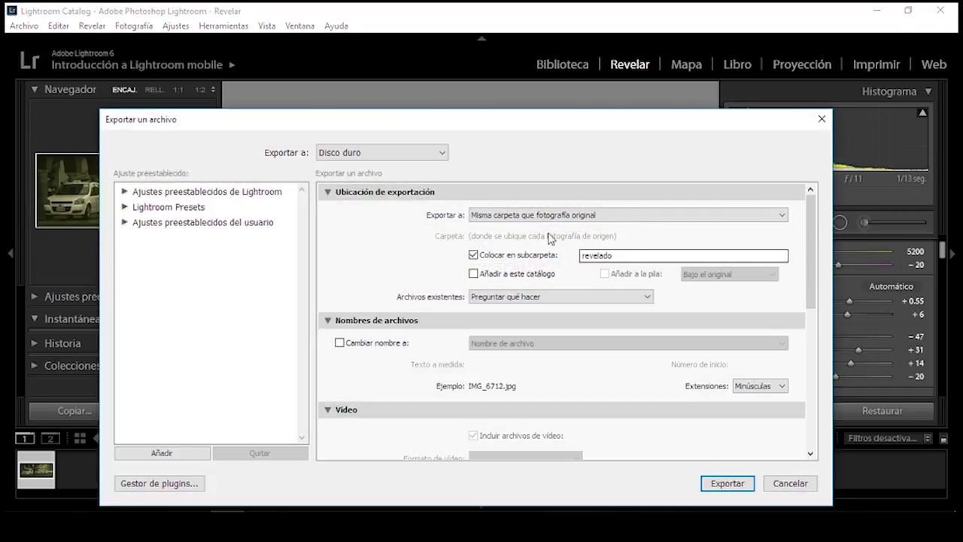
left_click_drag(810, 232, 813, 348)
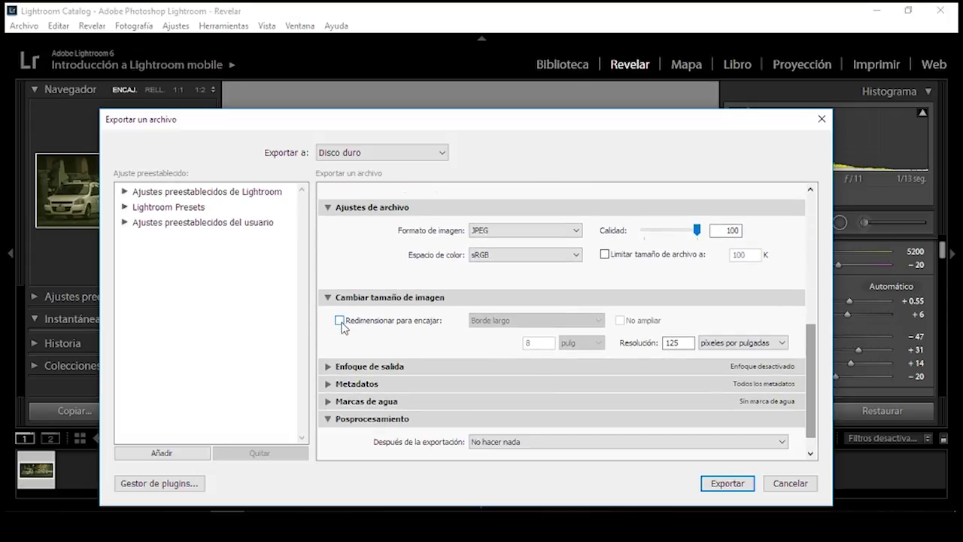
left_click(340, 322)
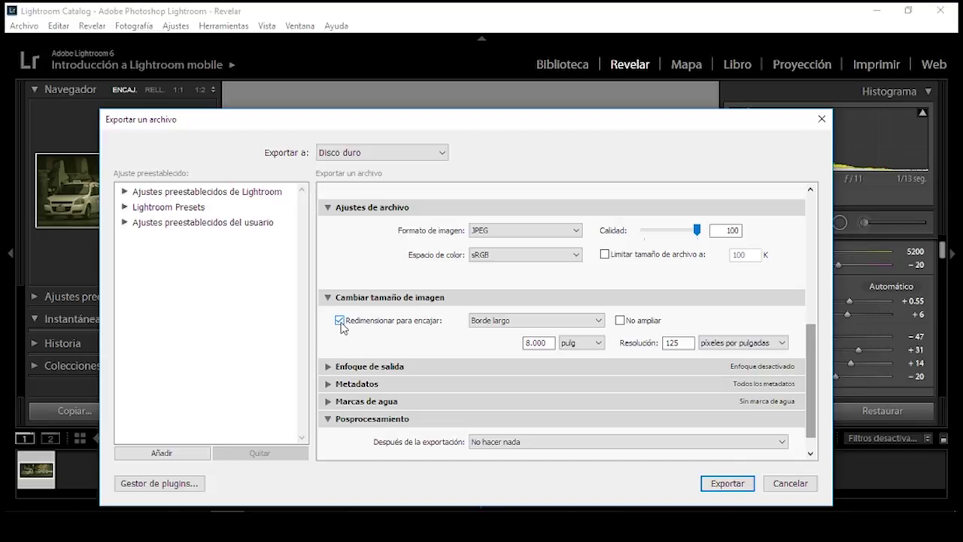
left_click(340, 321)
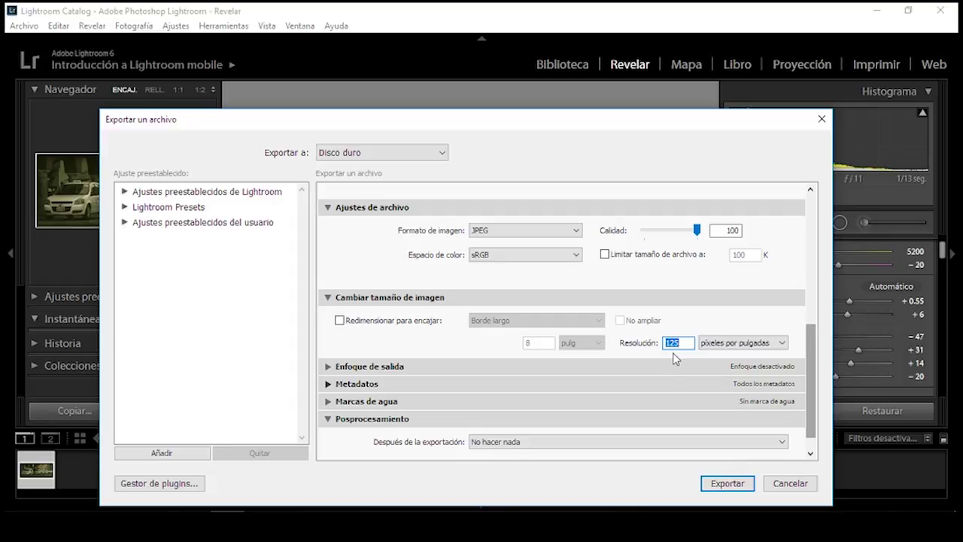
left_click(730, 483)
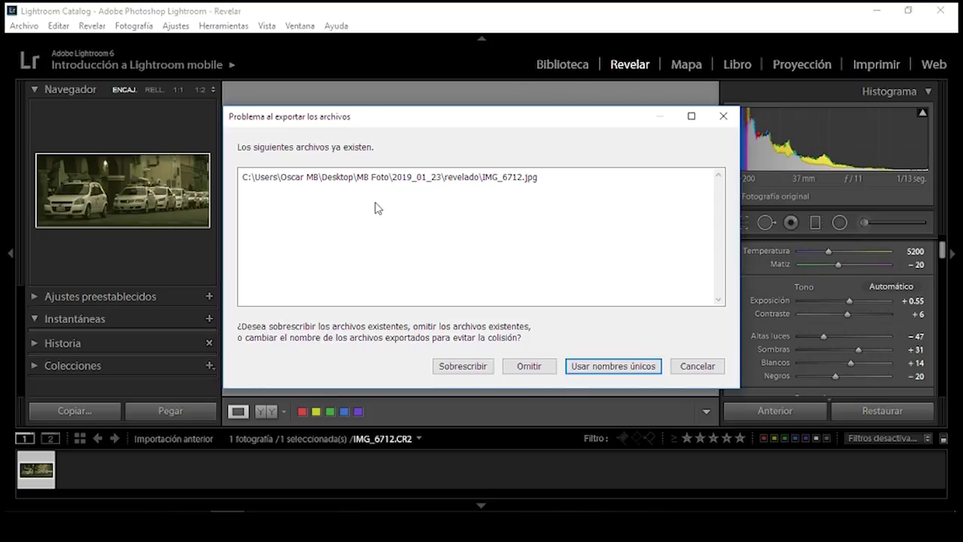
left_click(464, 367)
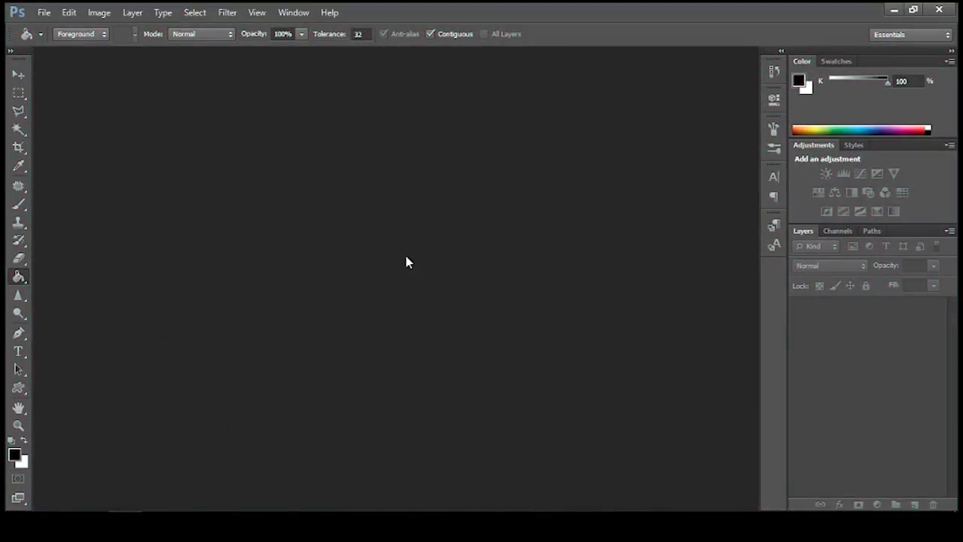
Create a 1920 x 1080 pixel RGB document at 125 pixels/inch with transparent background contents and fill its layer with black
left_click(46, 14)
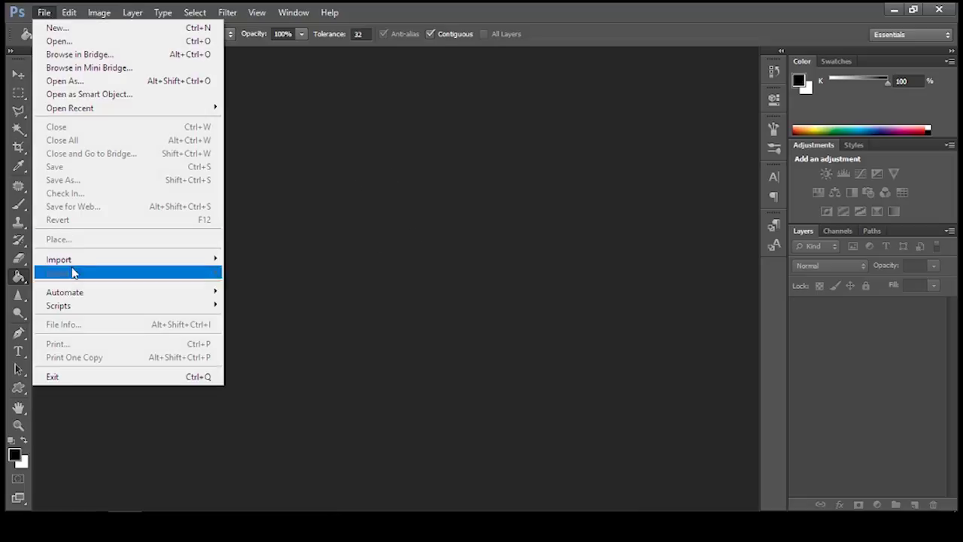
left_click(58, 28)
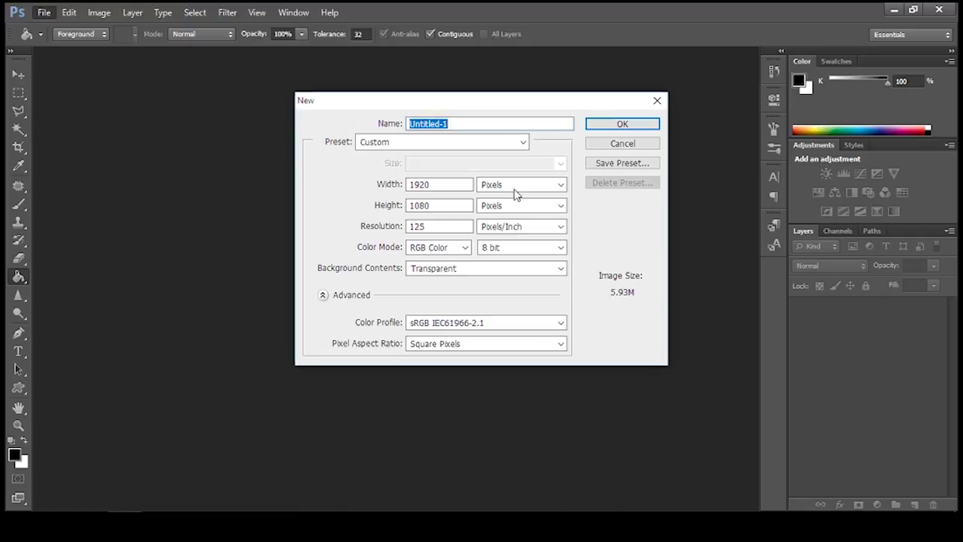
left_click(444, 185)
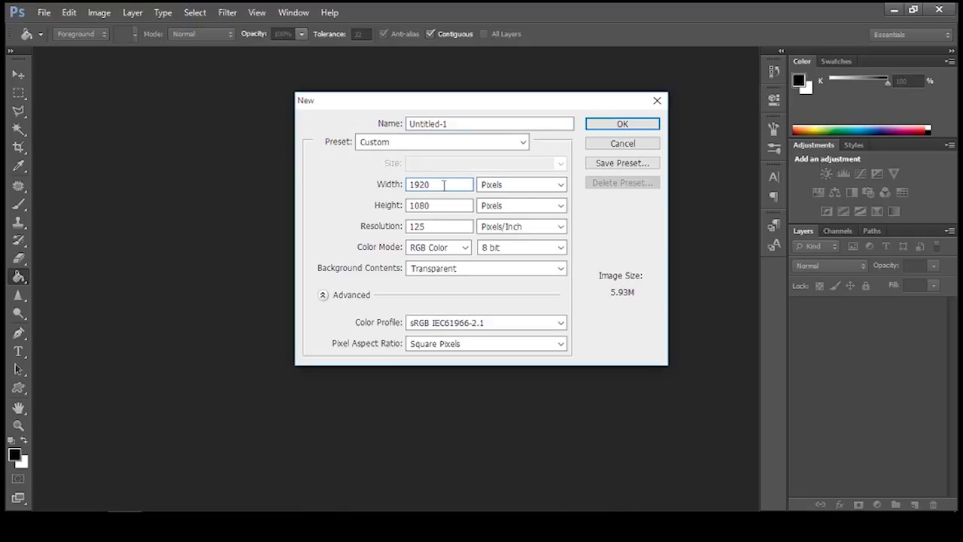
left_click(436, 206)
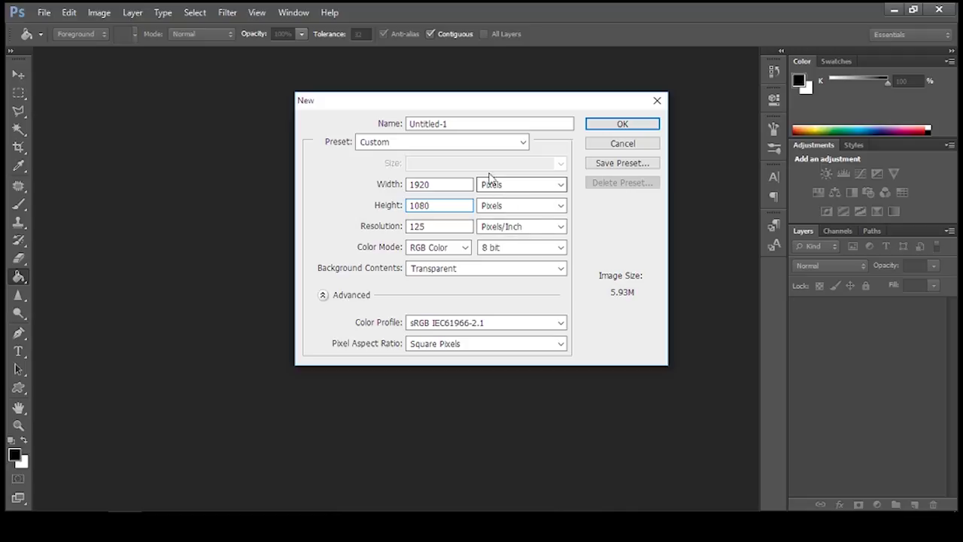
left_click(430, 226)
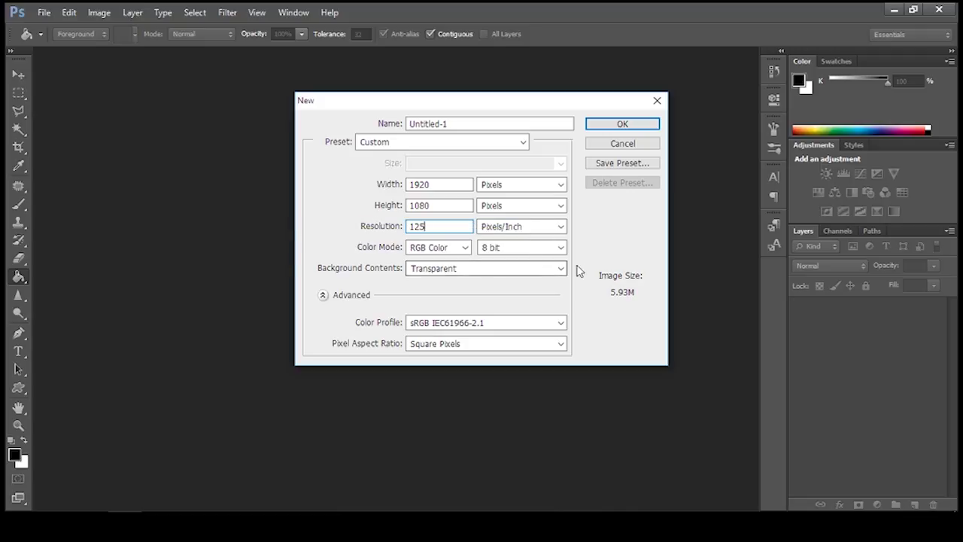
left_click(627, 126)
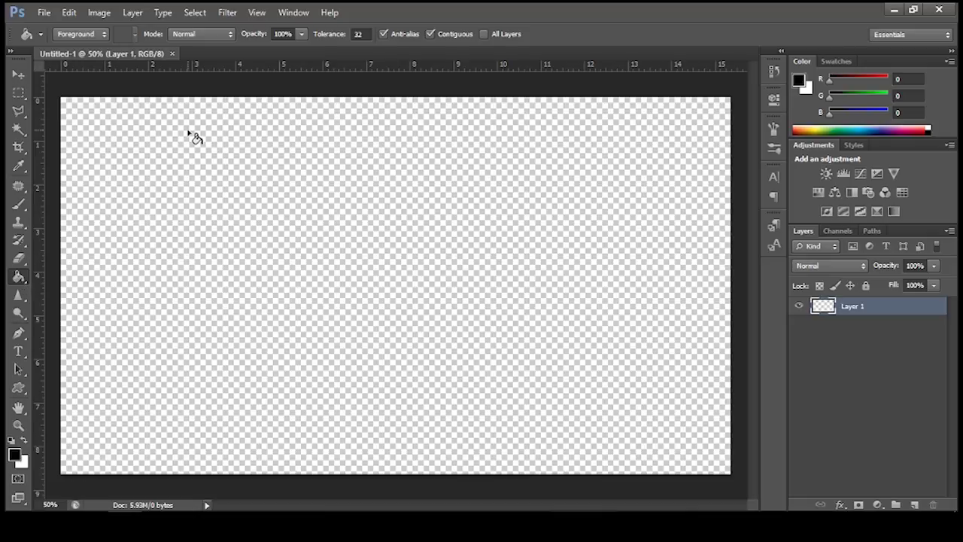
left_click(195, 162)
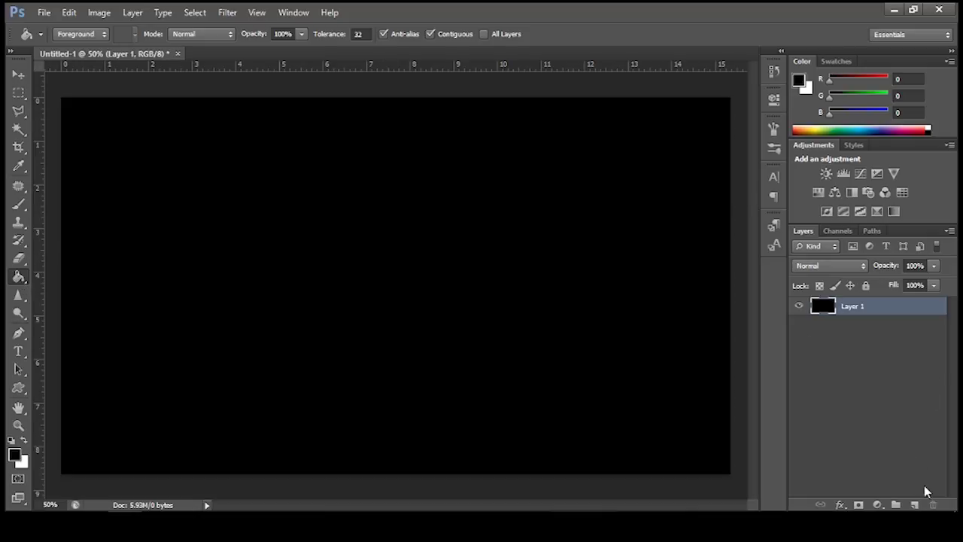
Add a new layer above the black one and place IMG_6712 from the revelado folder at its default fitted size
left_click(913, 506)
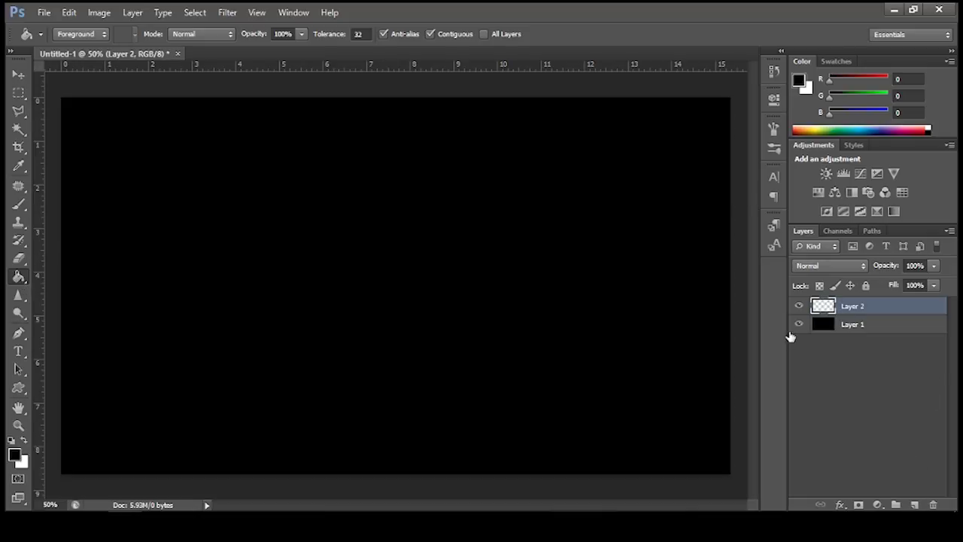
left_click(44, 14)
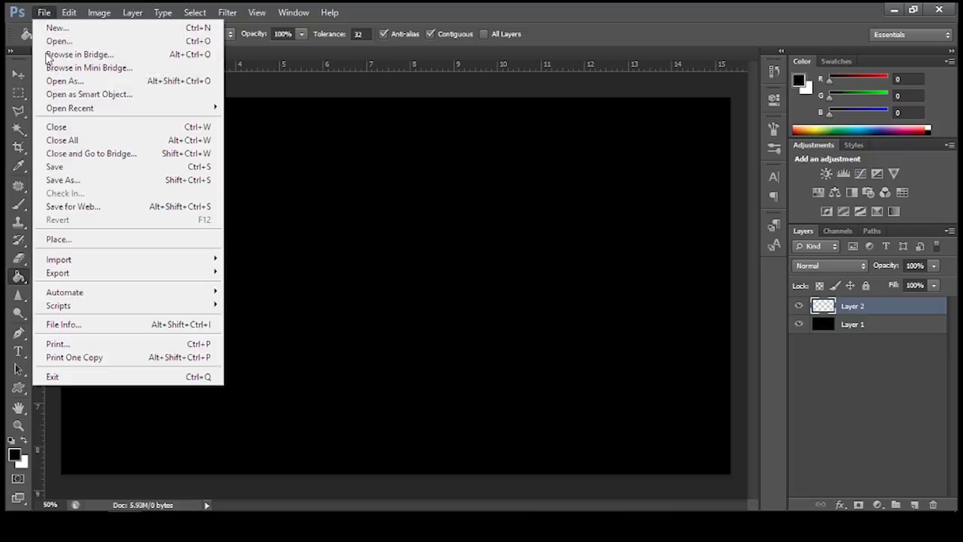
left_click(59, 239)
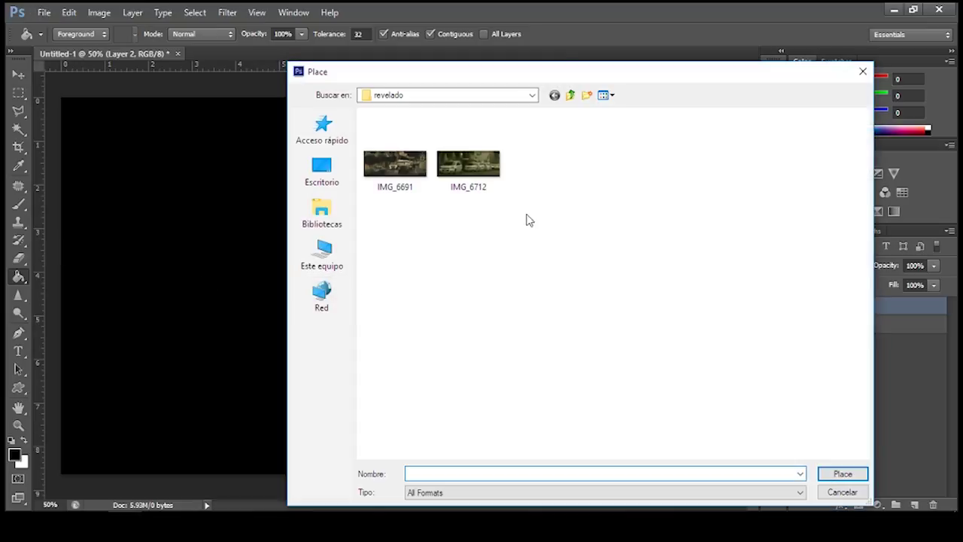
left_click(486, 179)
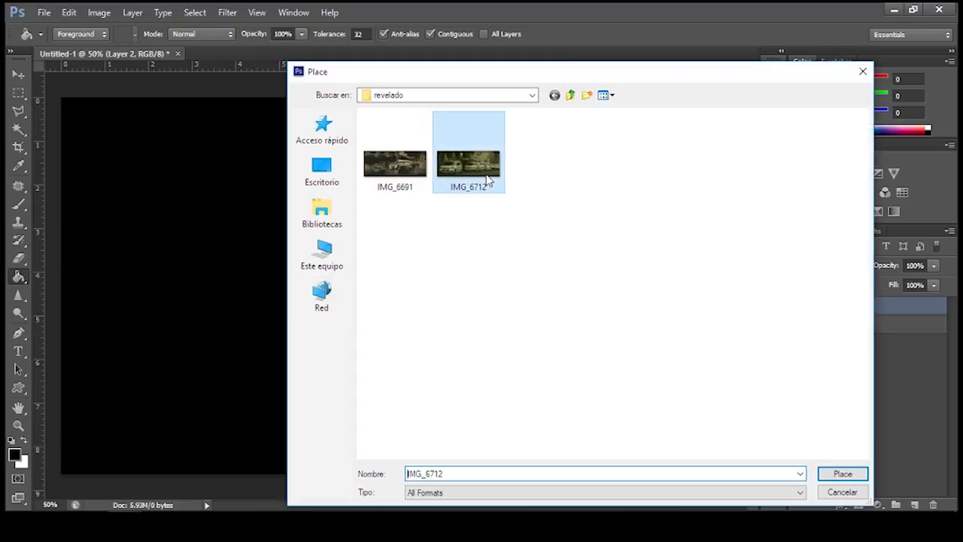
left_click(841, 478)
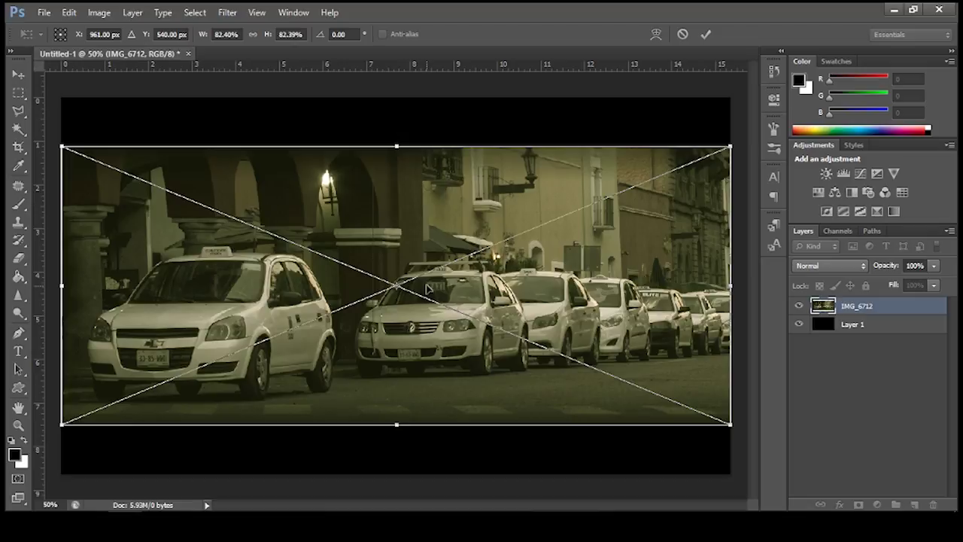
key("g")
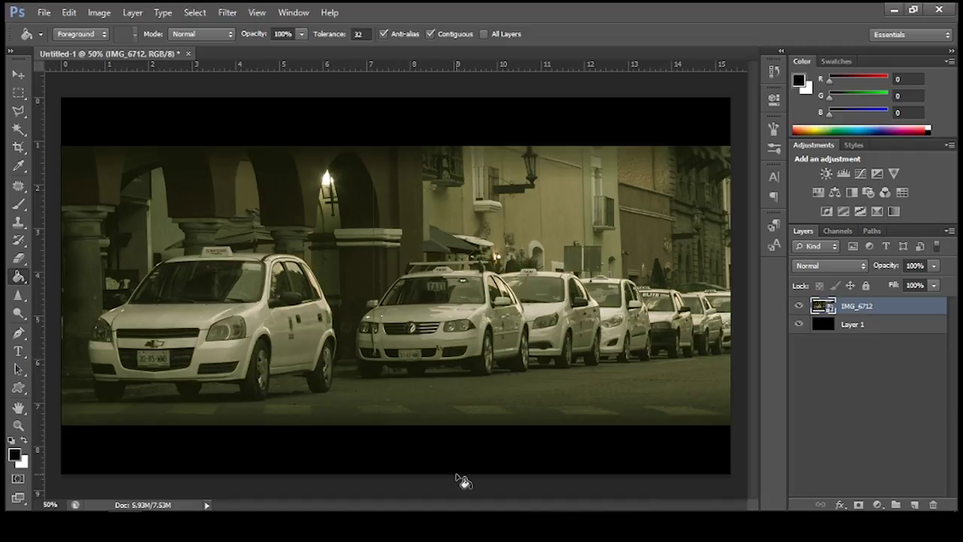
Add a Color Lookup adjustment layer above the taxi photo using the DropBlues.3DL 3D LUT
key("ctrl+minus")
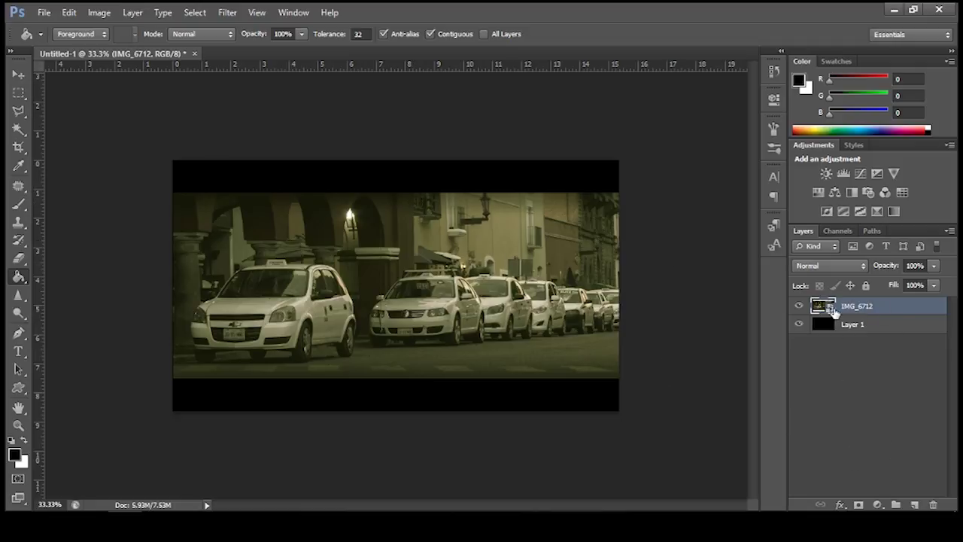
left_click(878, 505)
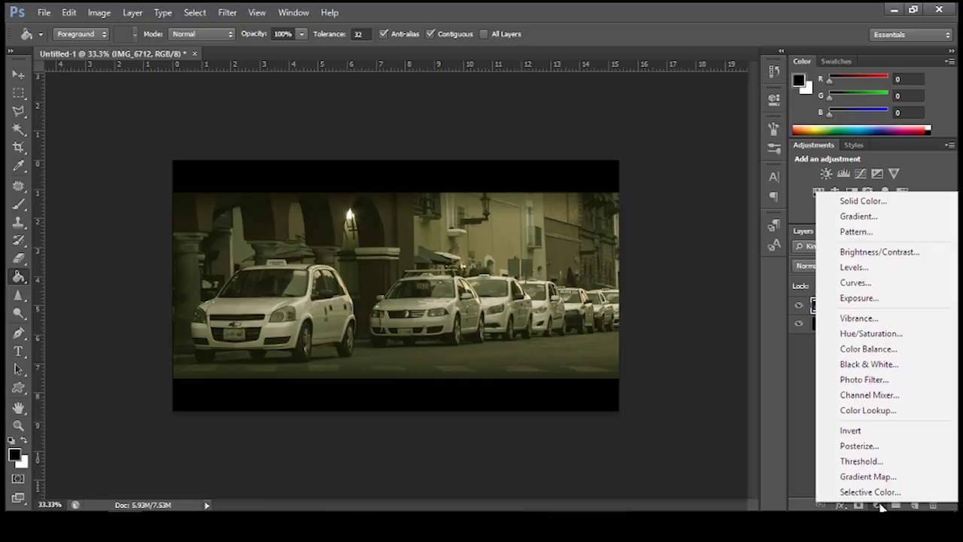
left_click(866, 412)
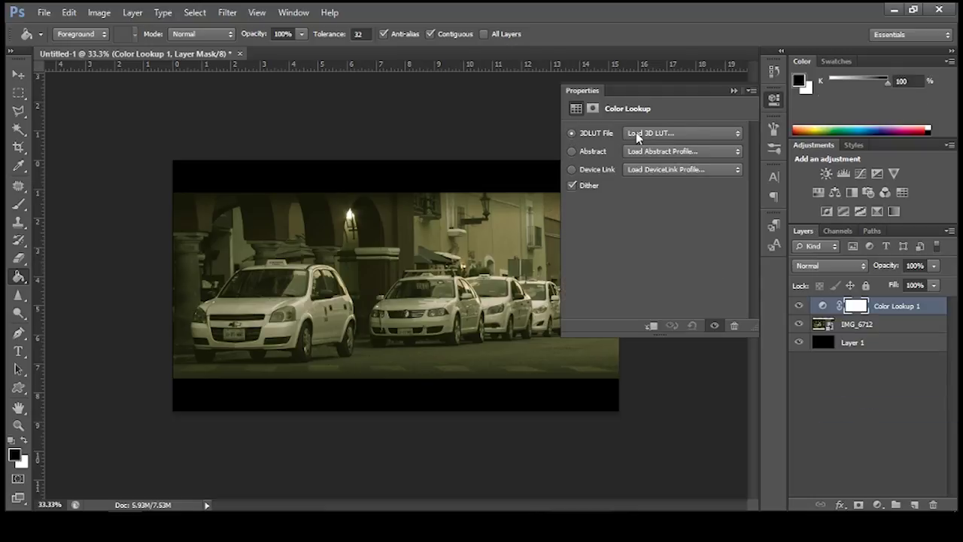
left_click(638, 137)
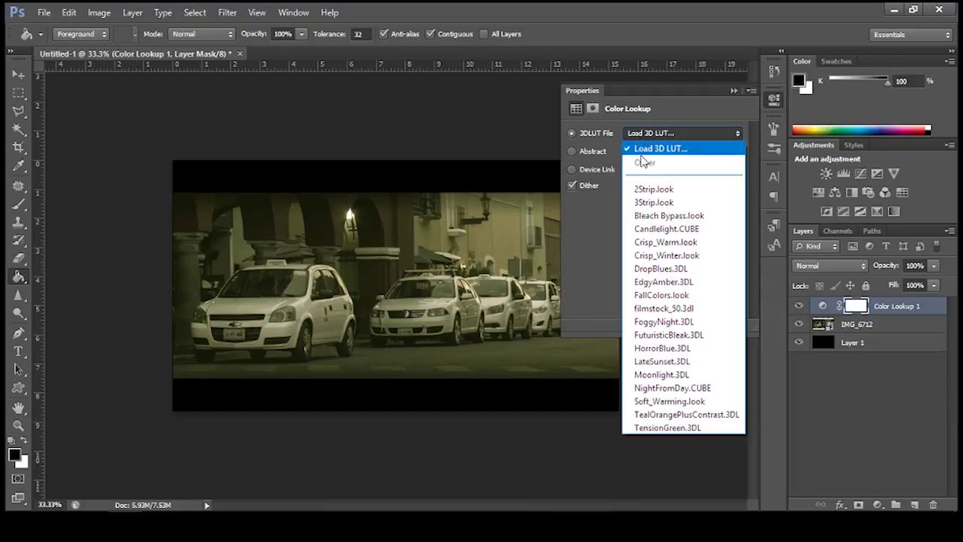
left_click(653, 270)
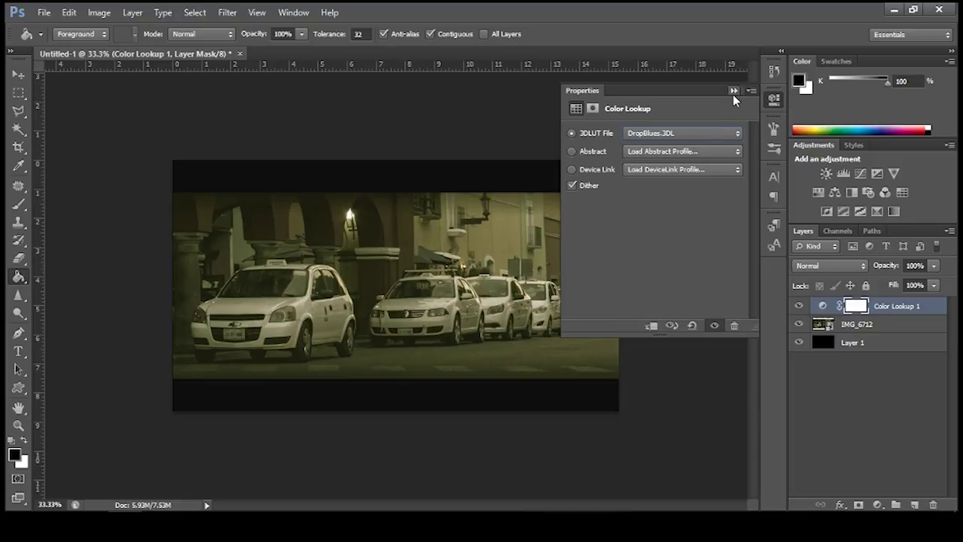
left_click(734, 91)
Compare the image with and without the Color Lookup adjustment by toggling its visibility, leaving it visible
left_click(799, 305)
left_click(800, 306)
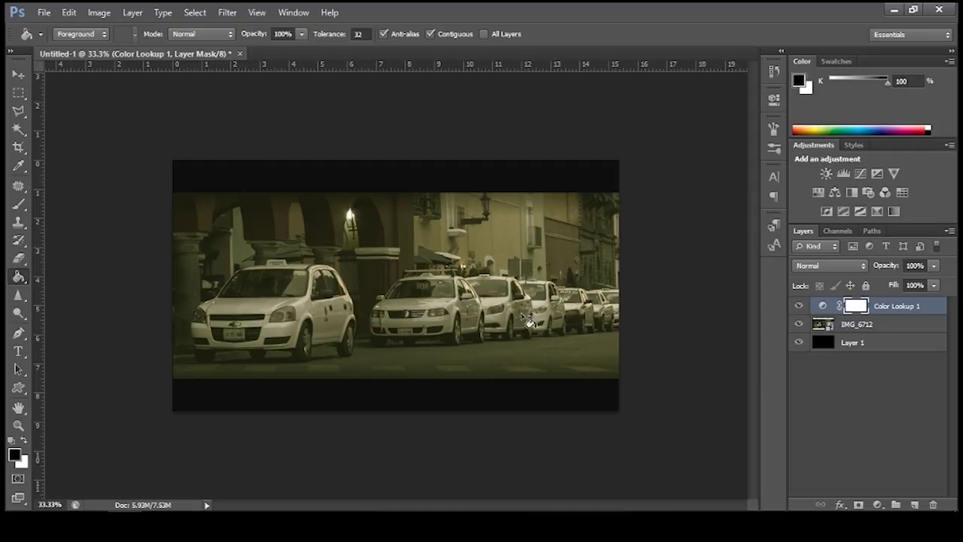
left_click(800, 306)
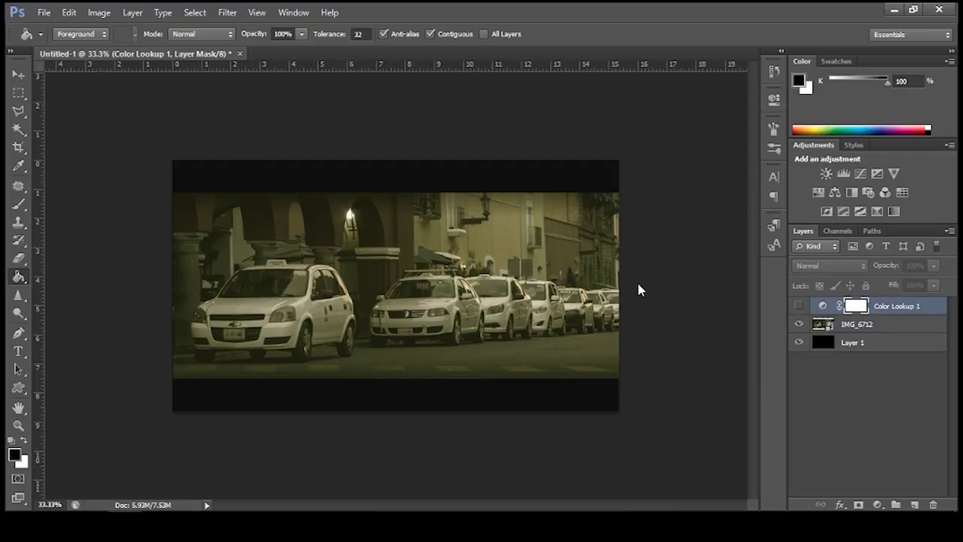
left_click(800, 305)
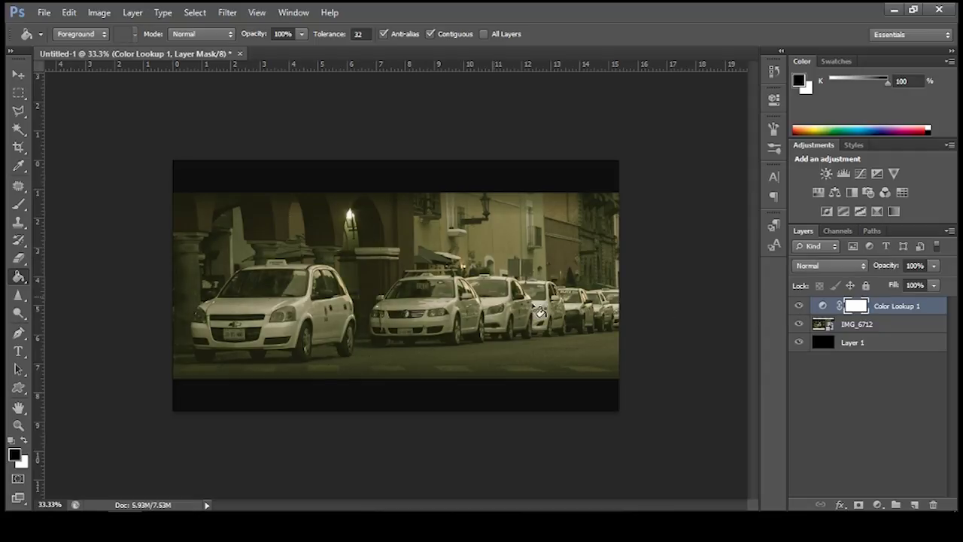
left_click(795, 305)
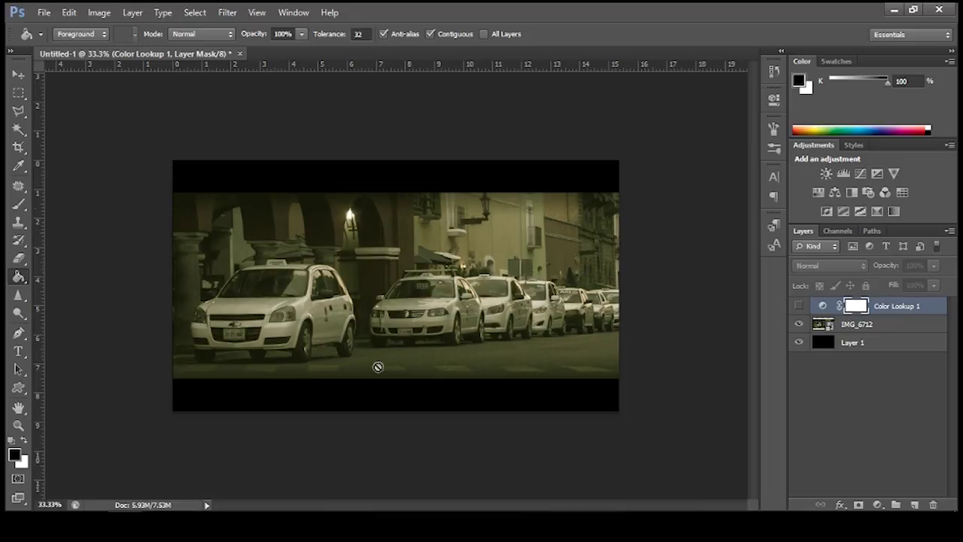
left_click(799, 306)
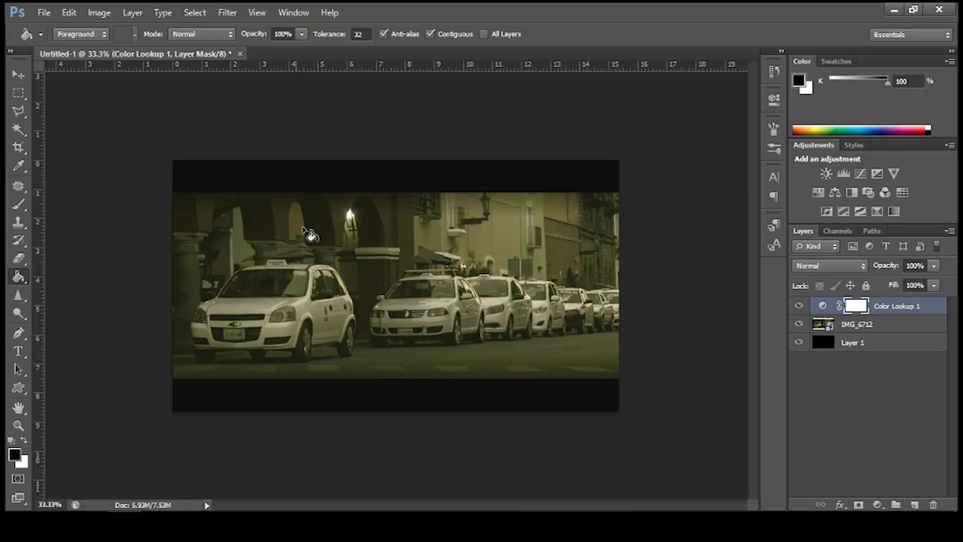
Set the Save for Web JPEG output to 800 pixels wide, inspect the preview and keep the settings without saving a file
left_click(44, 12)
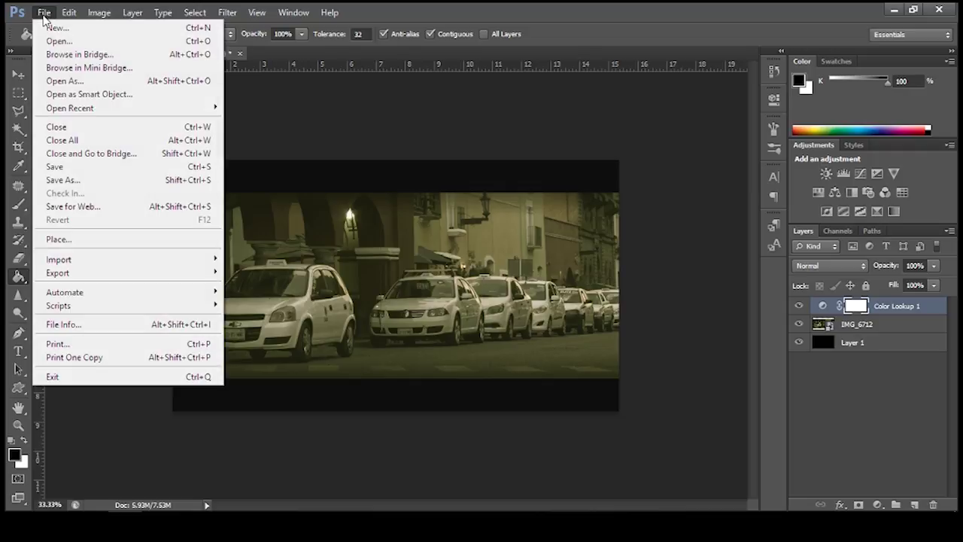
left_click(73, 206)
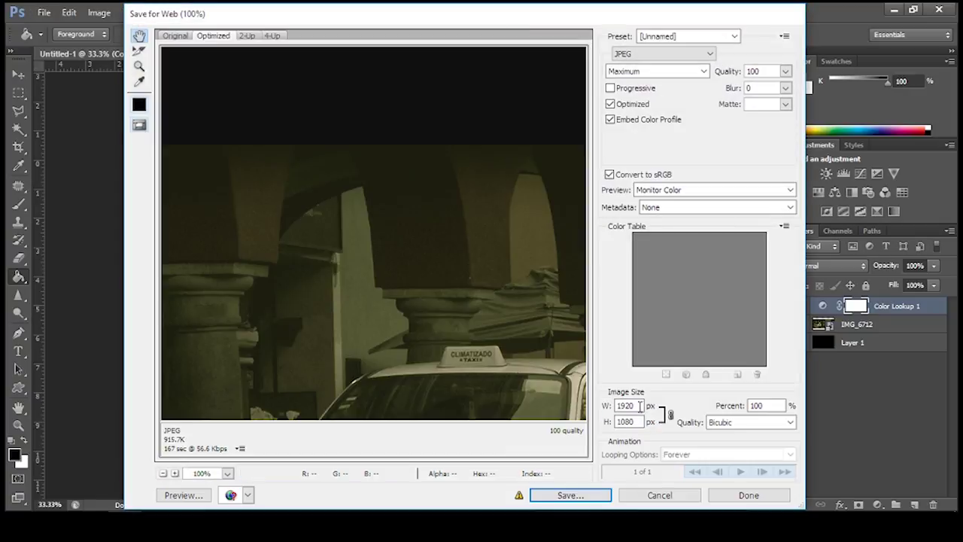
left_click_drag(548, 369, 438, 146)
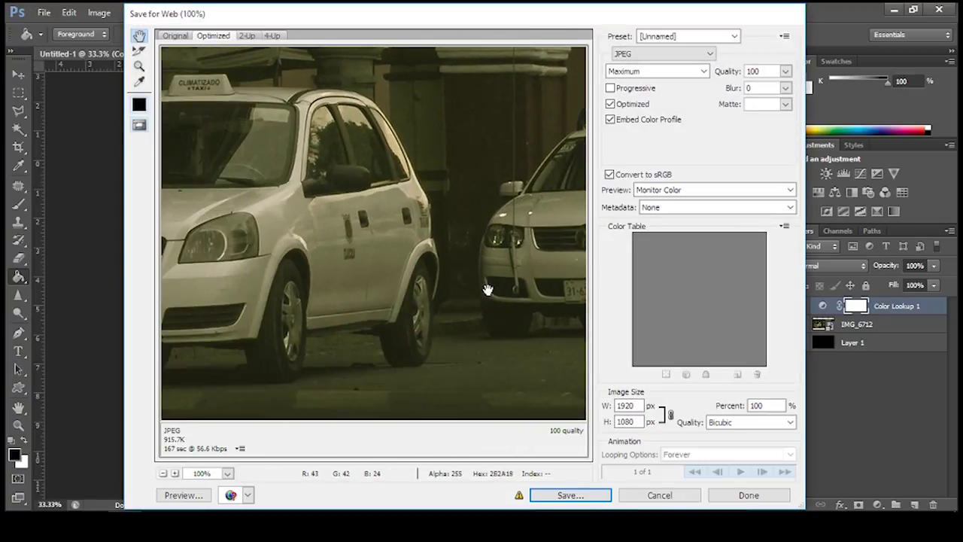
double_click(639, 407)
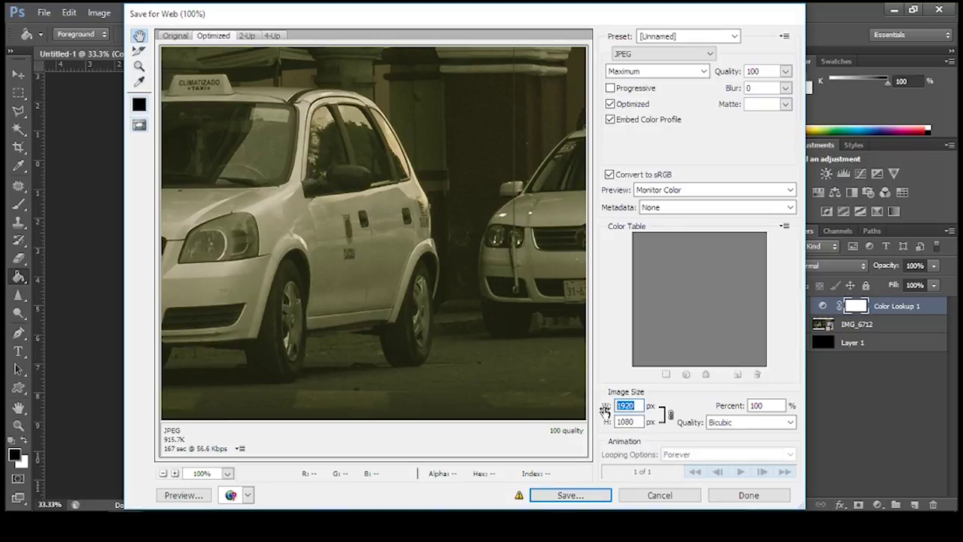
type("800")
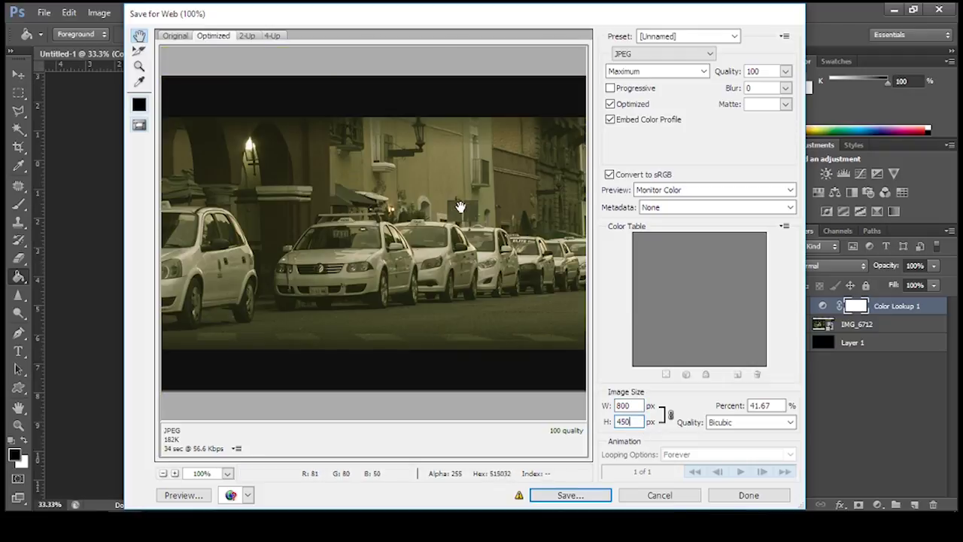
left_click_drag(420, 250, 399, 249)
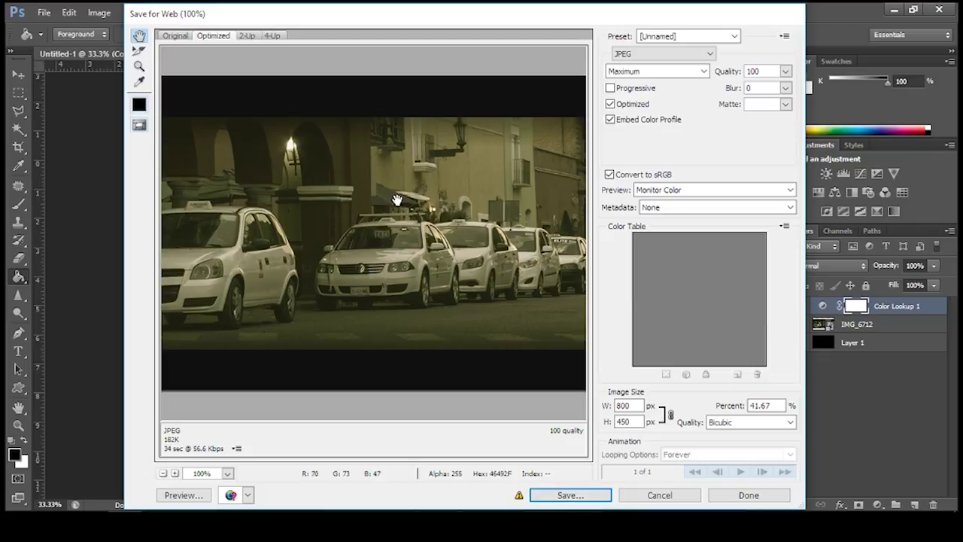
left_click(760, 498)
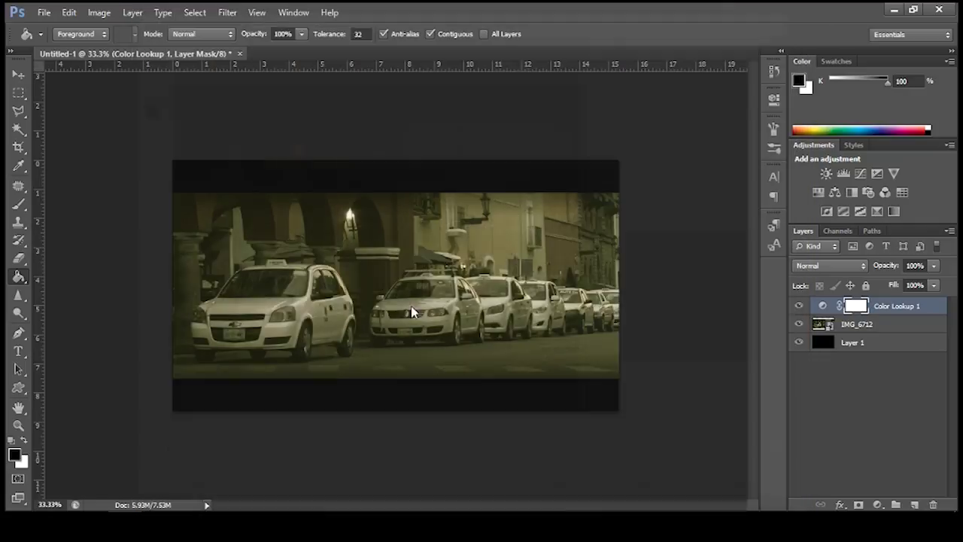